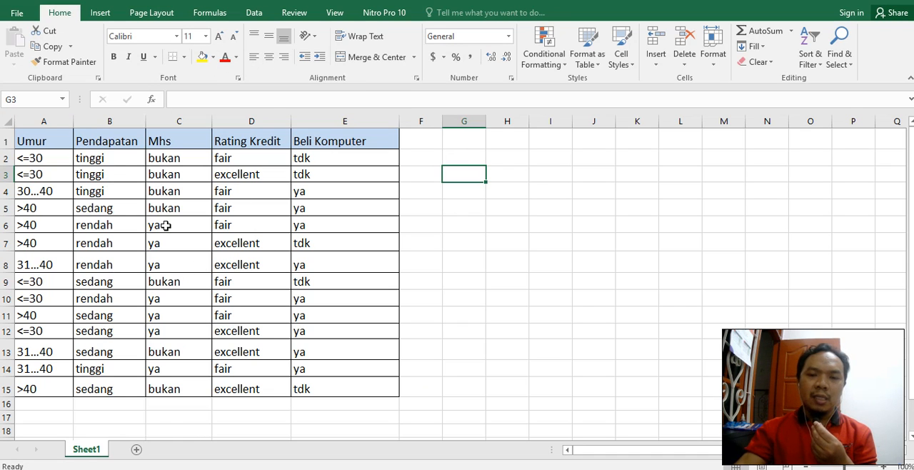
key("alt+Tab")
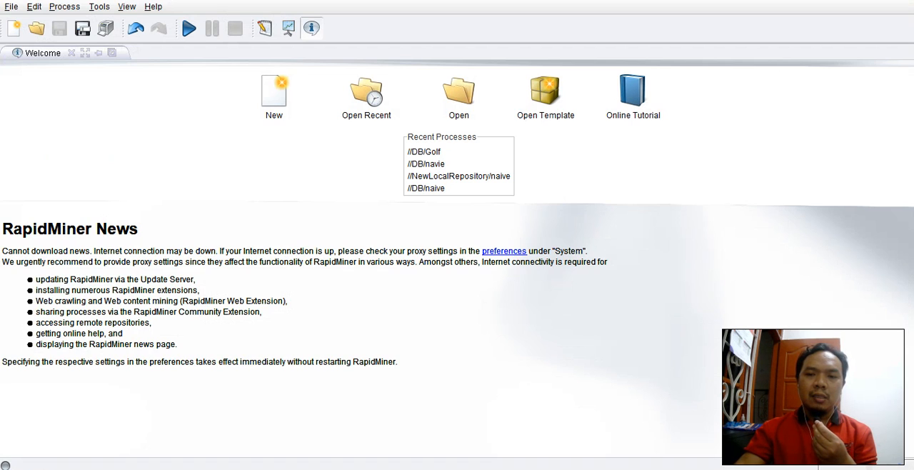
key("alt+Tab")
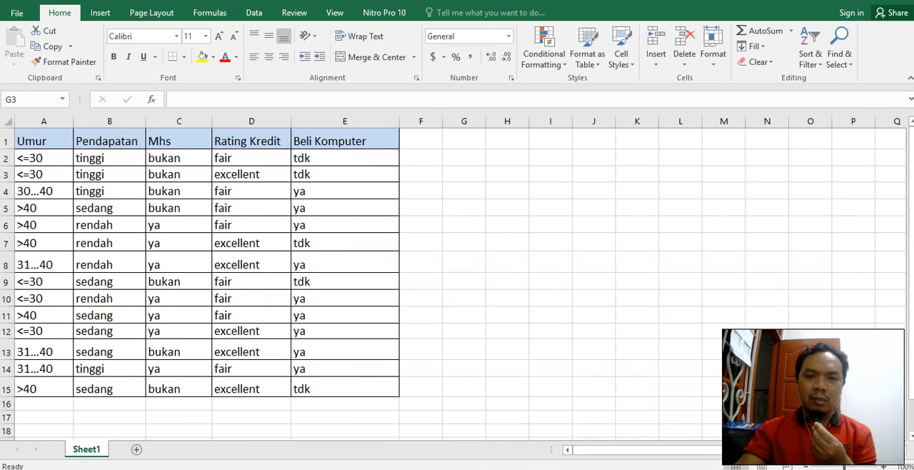
key("alt+Tab")
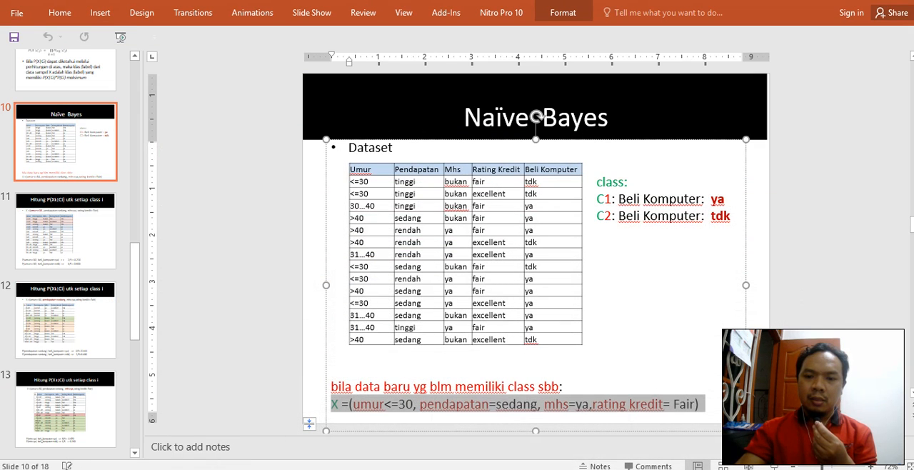
Step: Switch to RapidMiner 5 by way of the desktop and create a new, empty process
key("super+d")
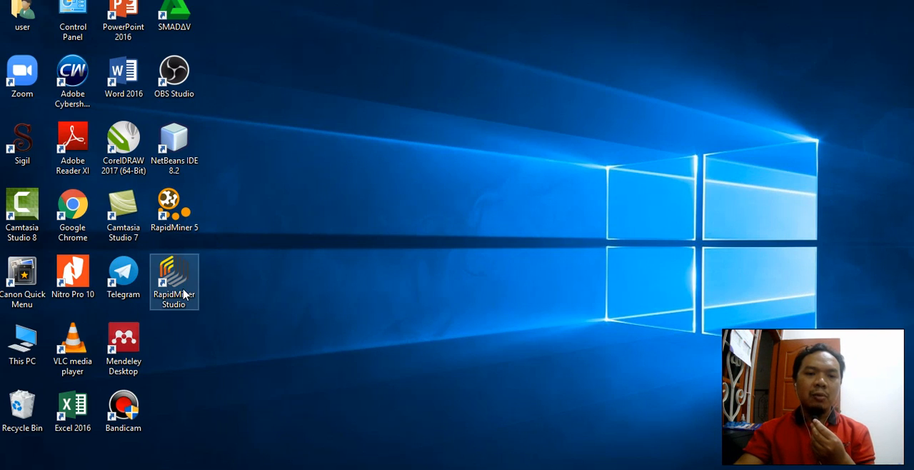
left_click(178, 212)
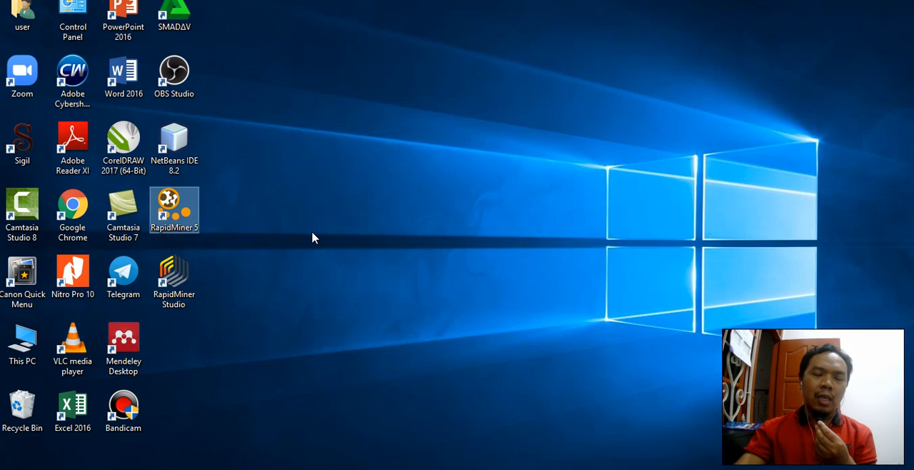
left_click(183, 292)
left_click(182, 214)
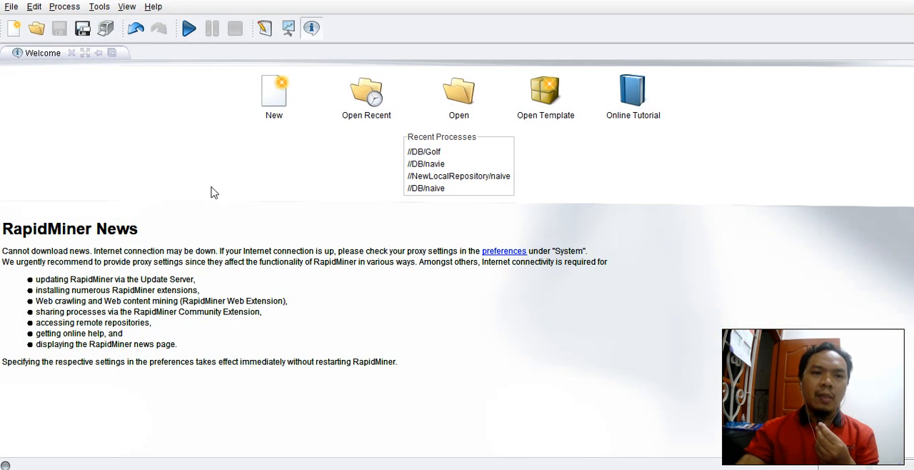
left_click(285, 109)
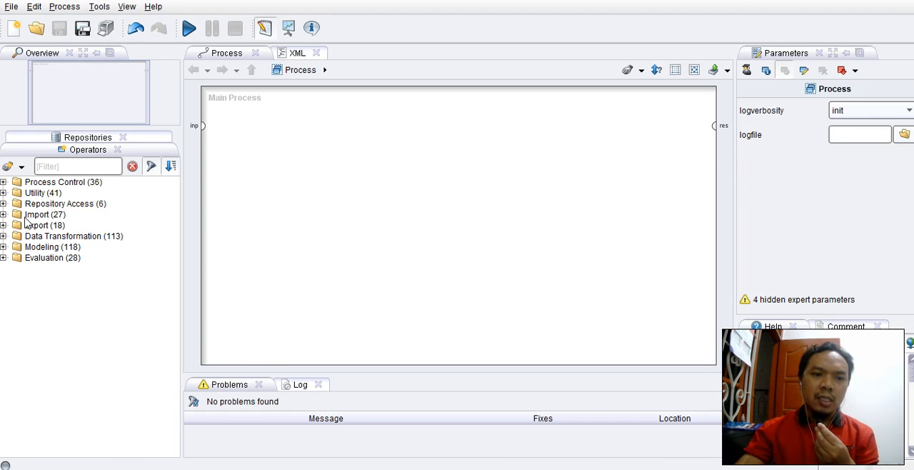
Step: Add a Read Excel operator from the Import data operators to the upper-left area of the main process
left_click(3, 215)
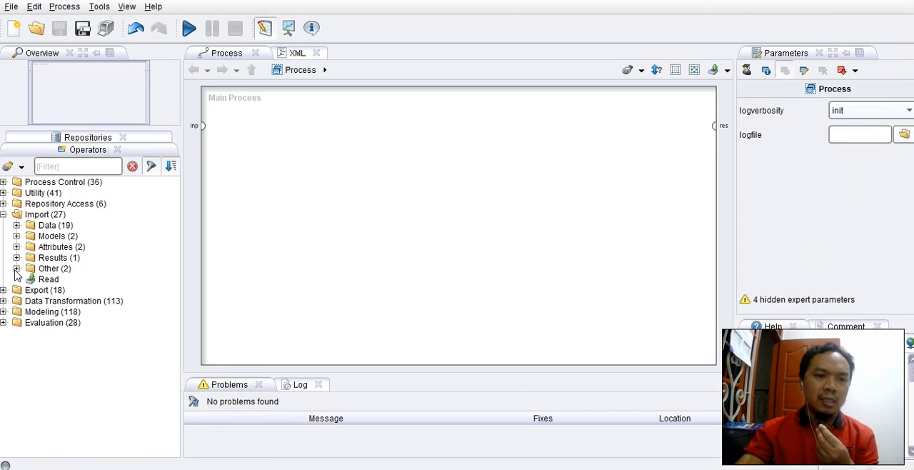
left_click(16, 225)
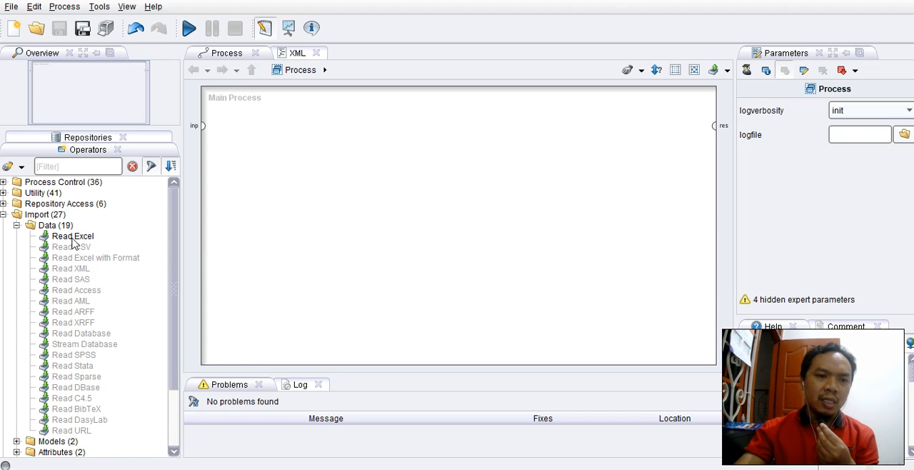
left_click_drag(74, 244, 293, 143)
left_click_drag(305, 111, 282, 119)
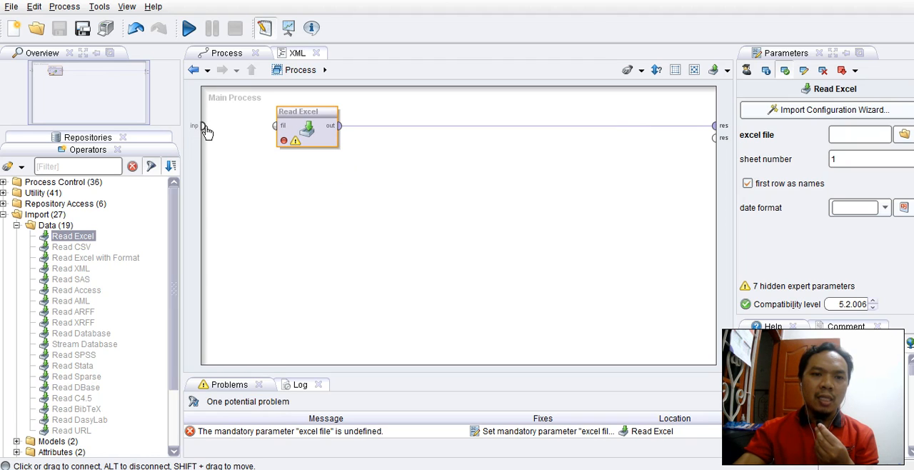
Step: Connect the process input to the Read Excel operator's fil port and move the operator slightly lower in the main process
left_click(204, 127)
left_click(277, 129)
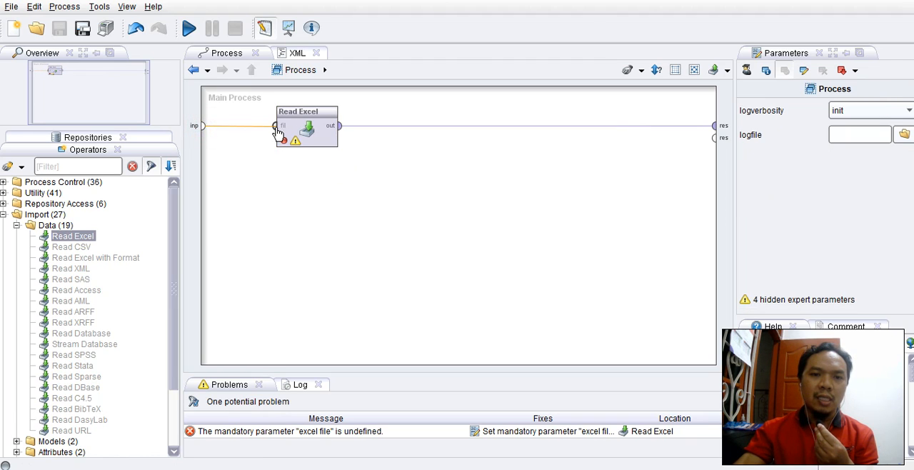
left_click_drag(309, 111, 300, 150)
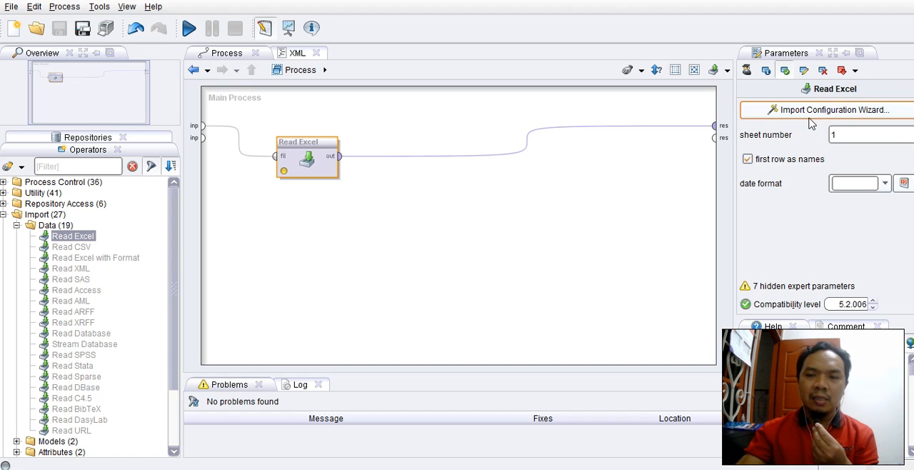
Step: Start Read Excel's Import Configuration Wizard and browse on Local Disk (E:) through UNW, KULIAH GANJIL 2020 2021 and DATA MINING to the course materials folder
left_click(832, 114)
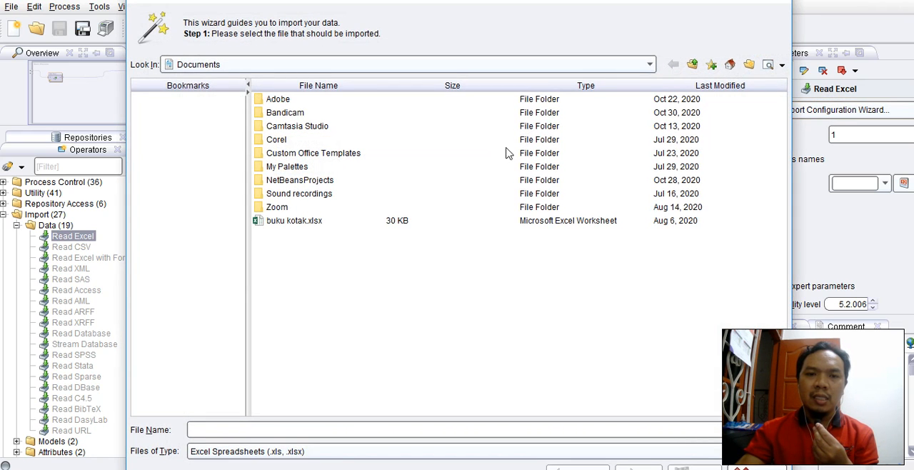
left_click(298, 64)
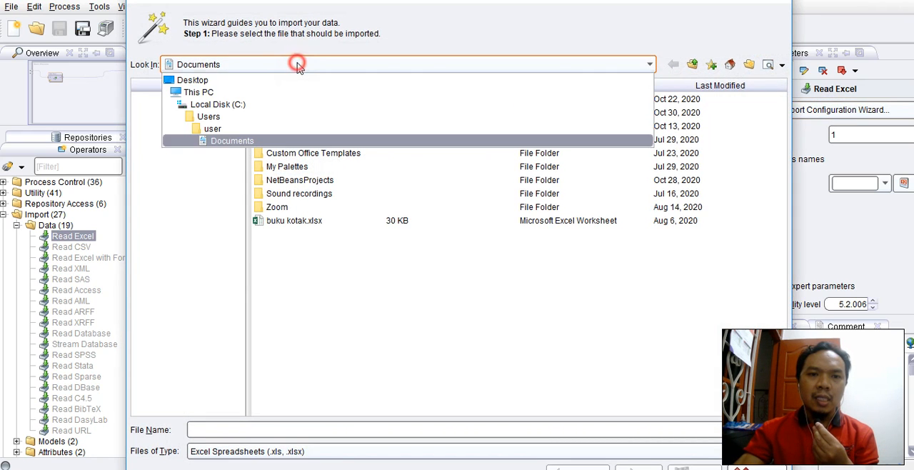
left_click(215, 93)
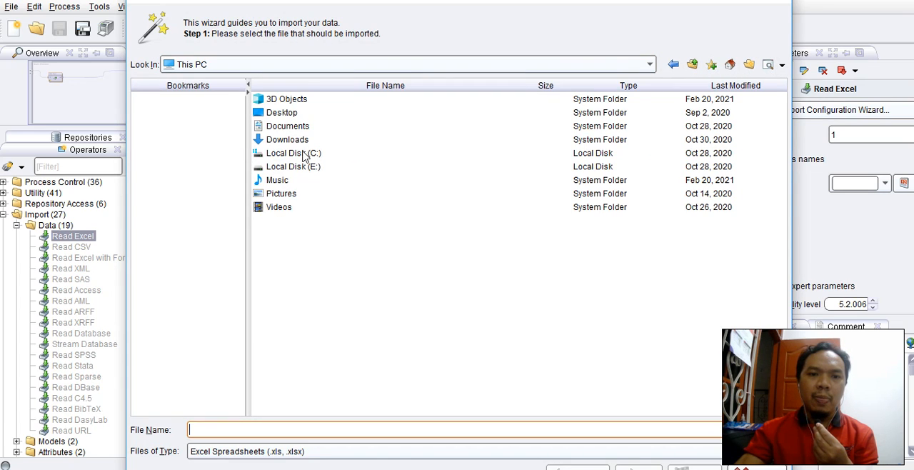
double_click(299, 168)
scroll(310, 375, "down", 5)
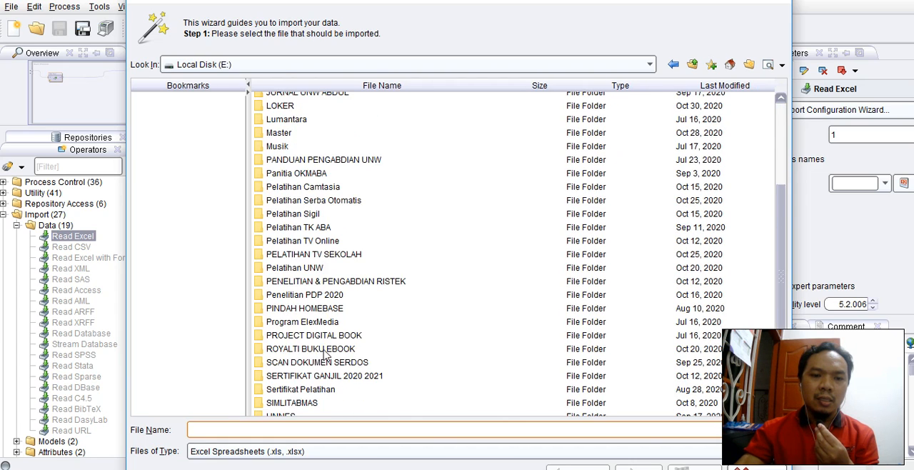
double_click(282, 368)
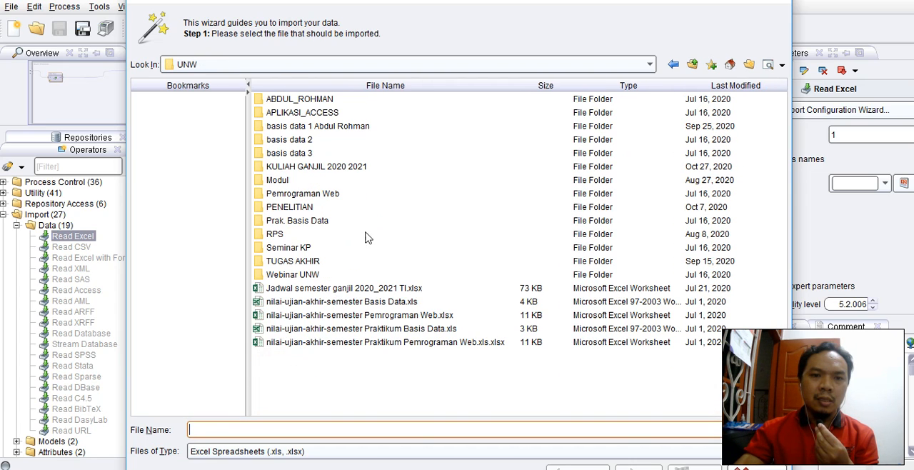
double_click(343, 171)
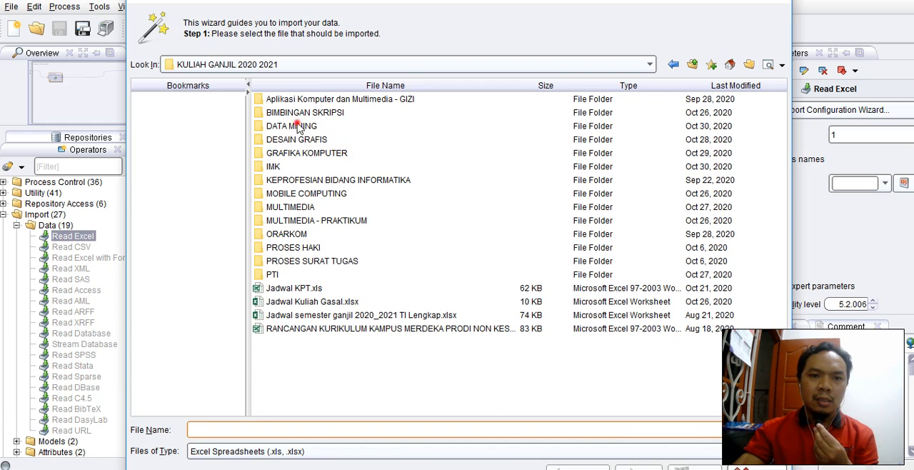
double_click(298, 125)
double_click(307, 100)
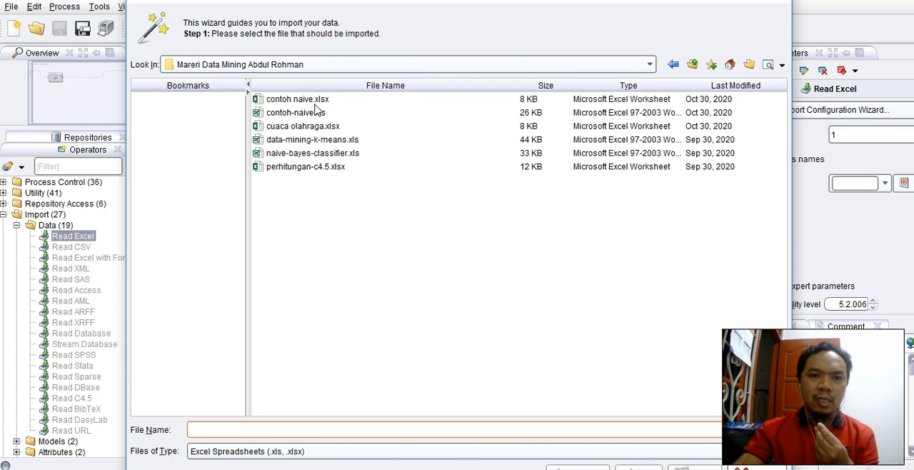
Step: Choose the workbook contoh naive.xlsx as the file to import
left_click(313, 100)
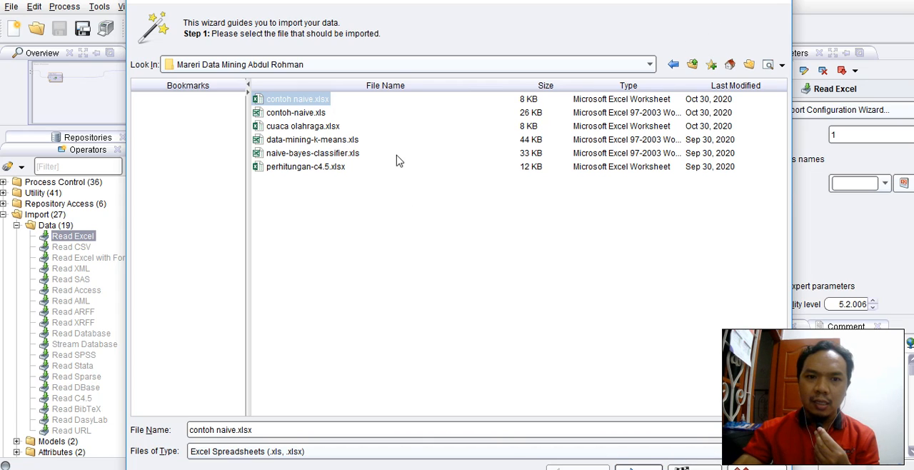
left_click(320, 114)
left_click(301, 100)
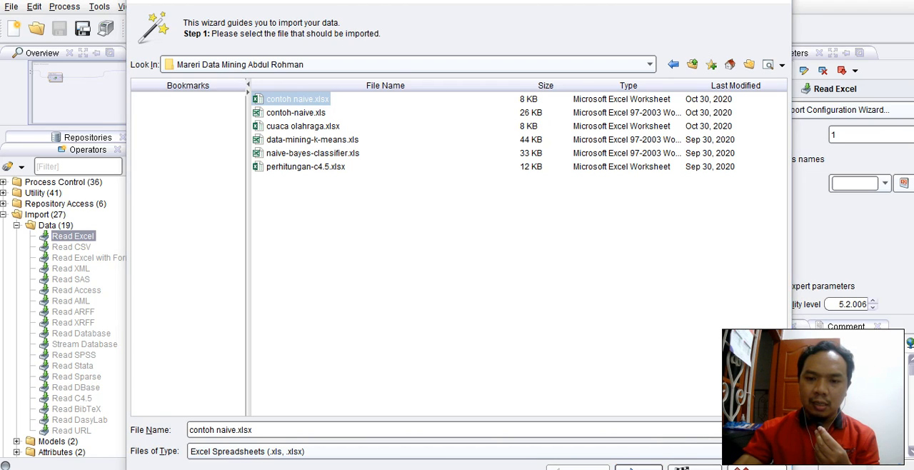
right_click(688, 468)
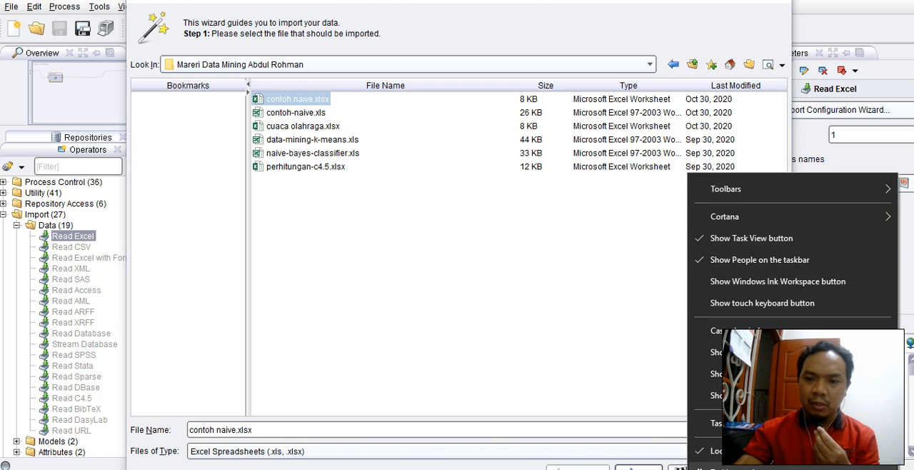
left_click(743, 468)
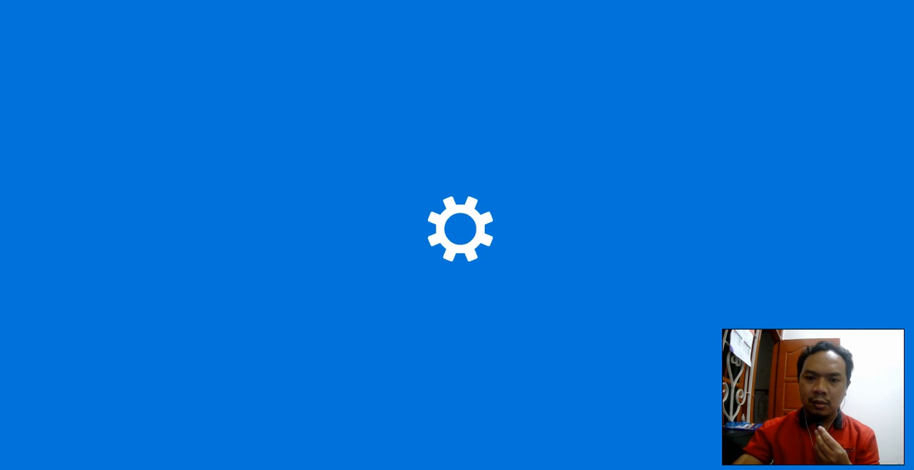
left_click(840, 1)
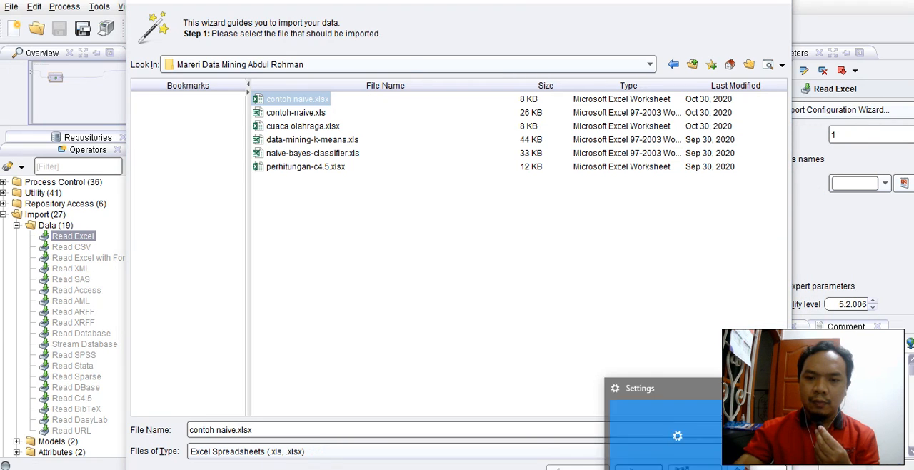
right_click(678, 469)
left_click(678, 469)
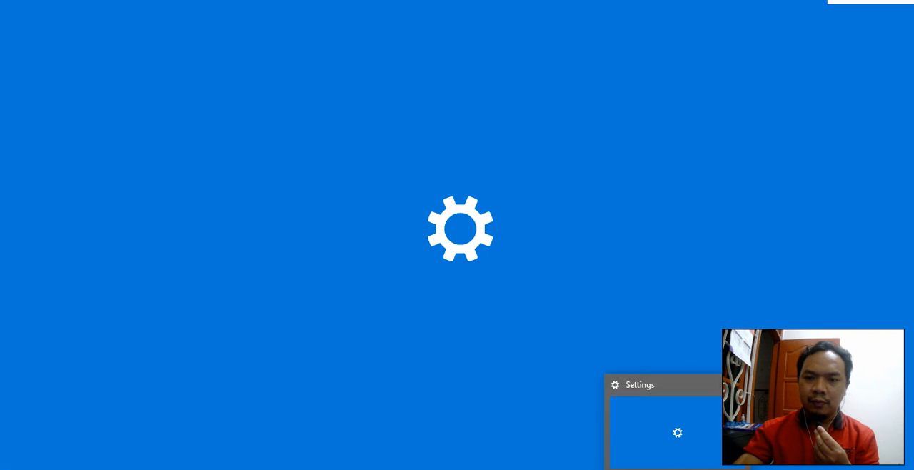
right_click(678, 468)
left_click(642, 459)
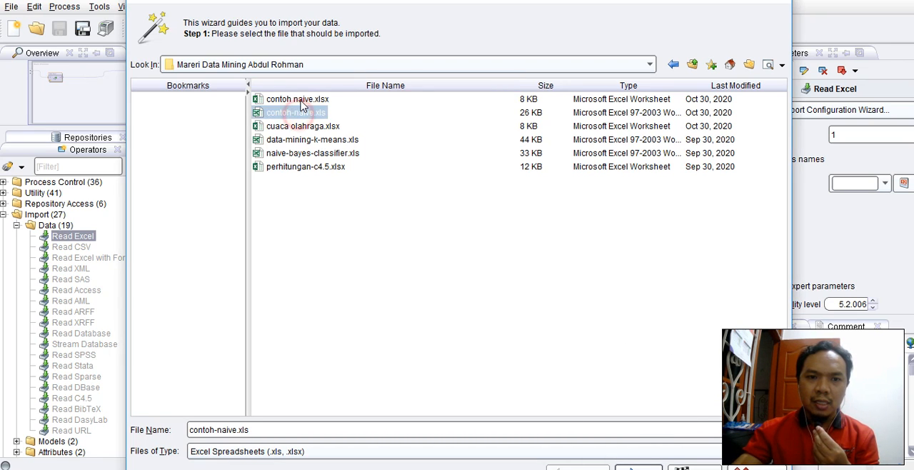
Step: Accept the chosen file, all cells of Sheet1 and the first row as attribute names, advancing to the wizard's attribute definition step
left_click(638, 468)
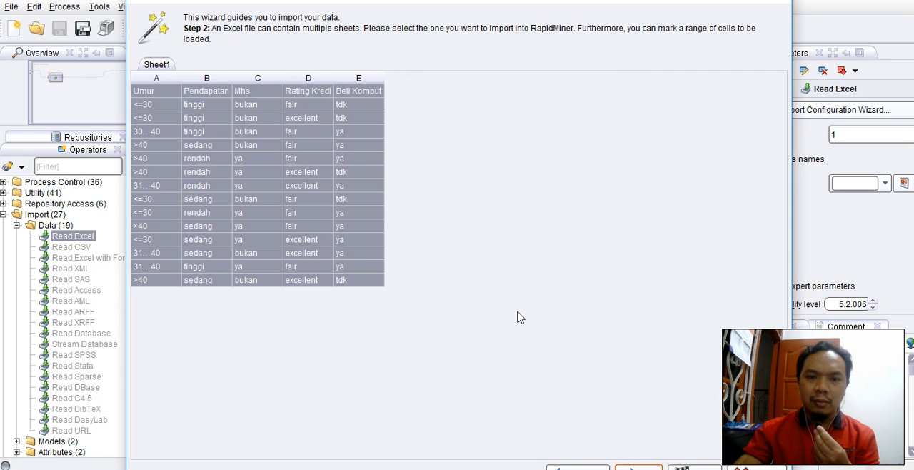
left_click(638, 468)
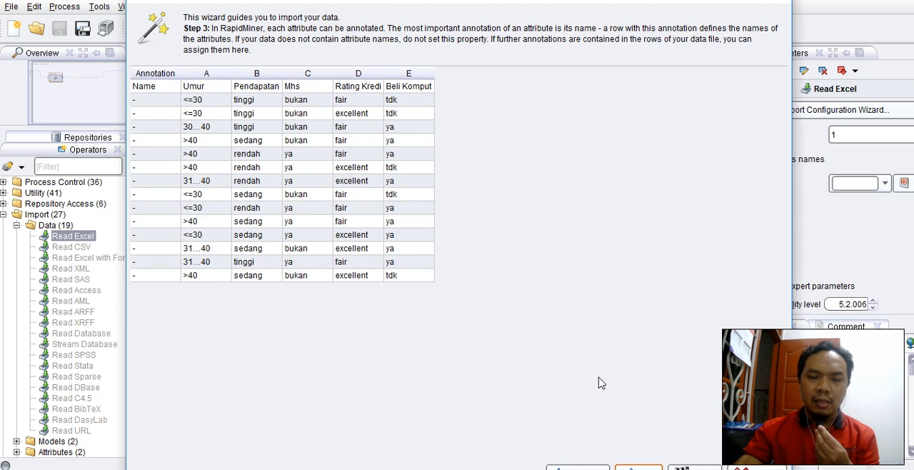
left_click(638, 467)
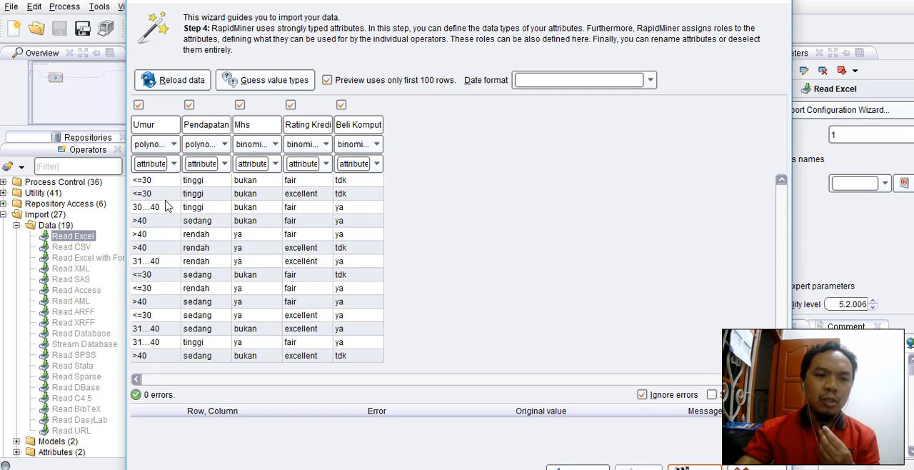
Step: Set the data type of both the Umur and Pendapatan attributes to polynominal
left_click(172, 145)
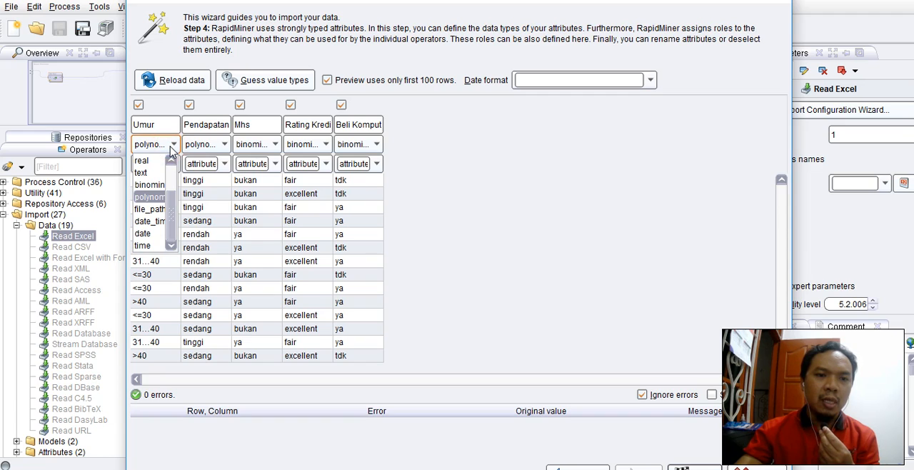
left_click(160, 203)
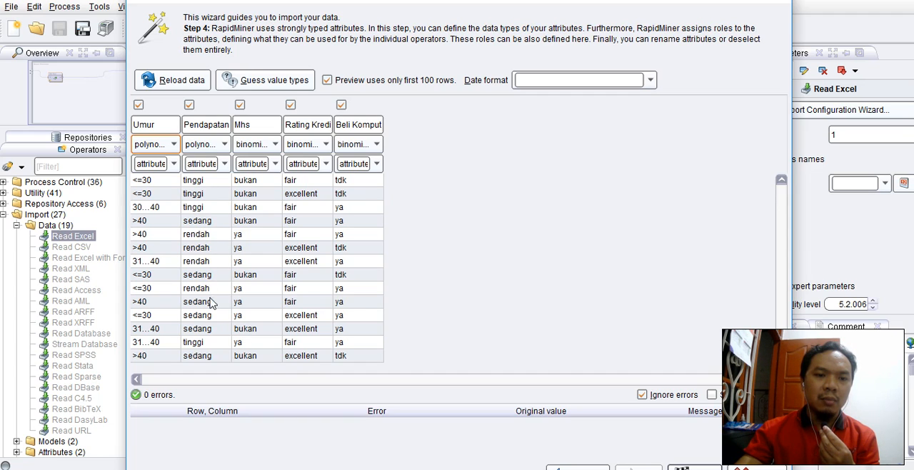
left_click(223, 144)
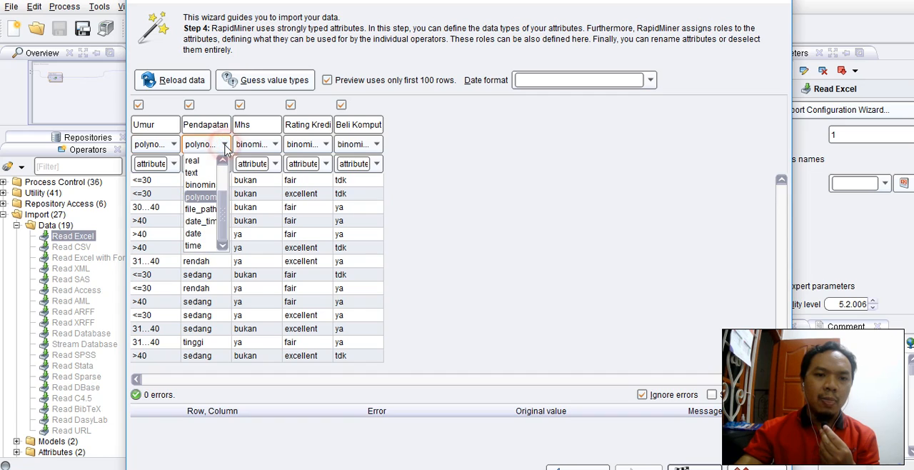
left_click(212, 200)
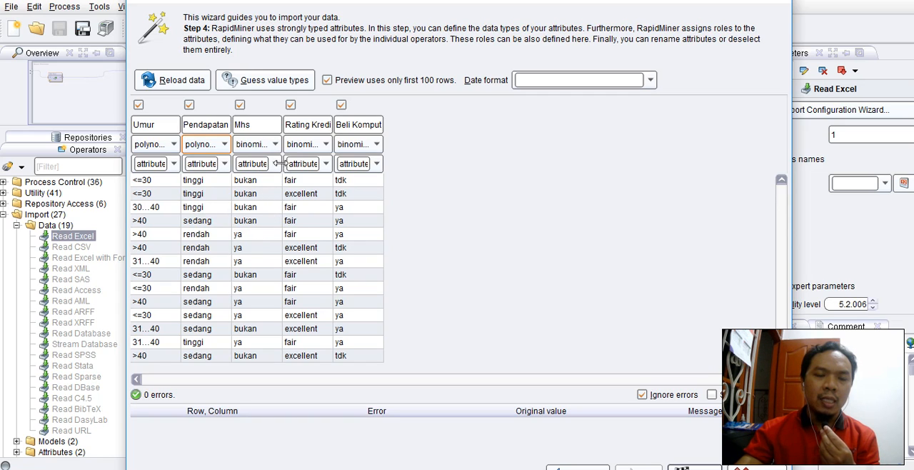
Step: Keep binominal as the data type of both the Mhs and Rating Kredit attributes
left_click(272, 141)
left_click(283, 141)
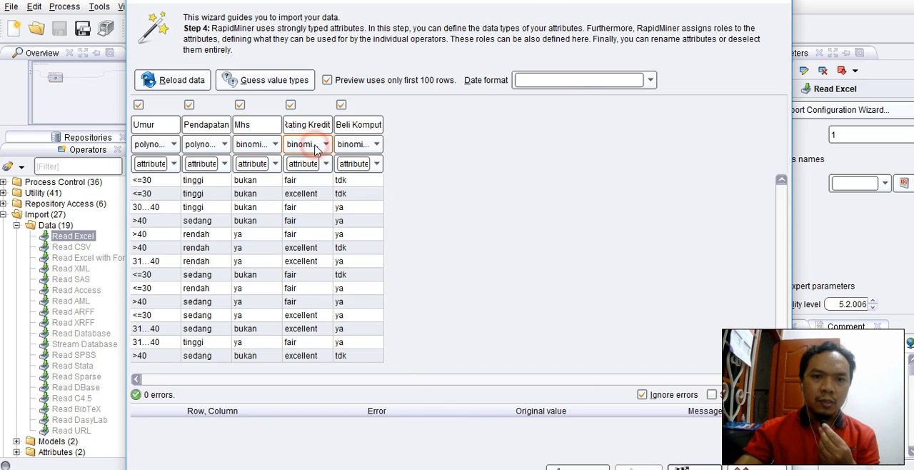
left_click(275, 144)
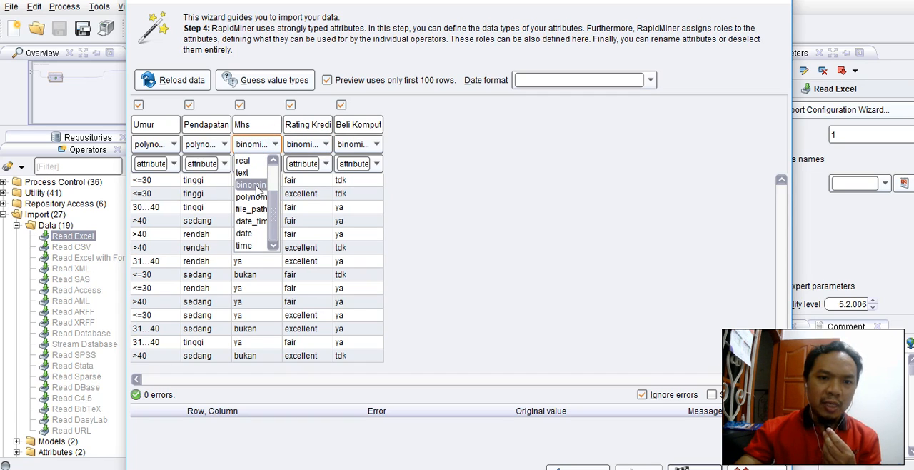
left_click(258, 187)
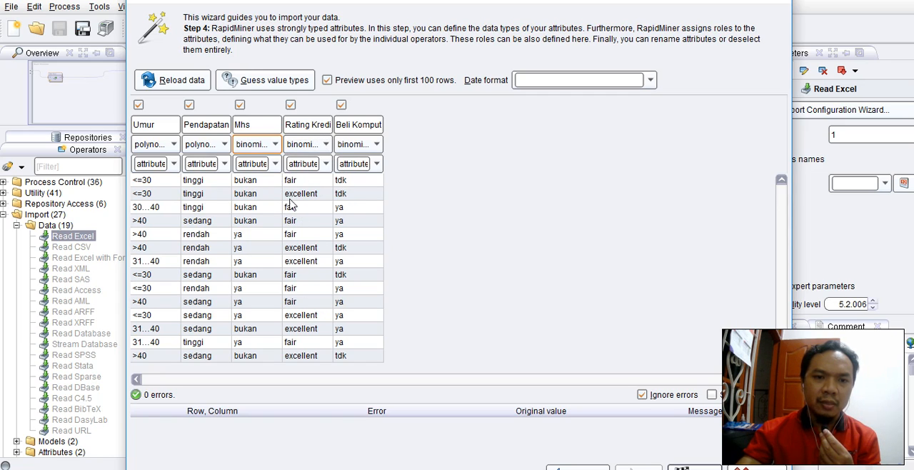
left_click(326, 144)
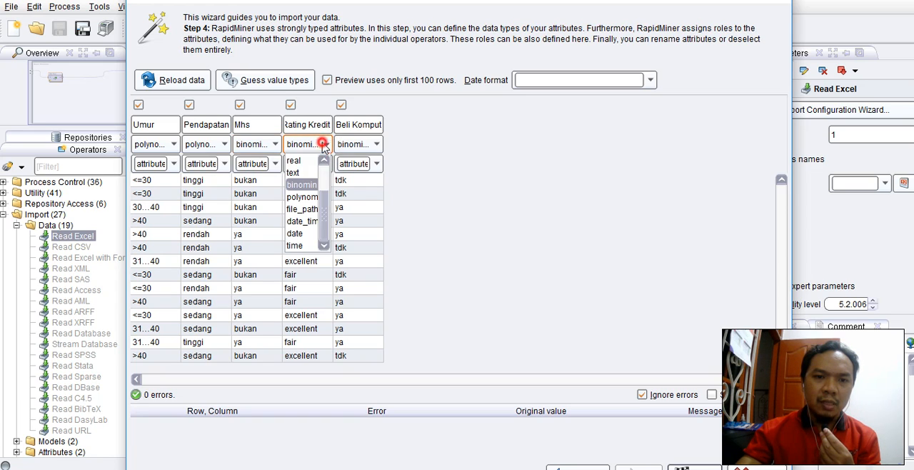
left_click(304, 186)
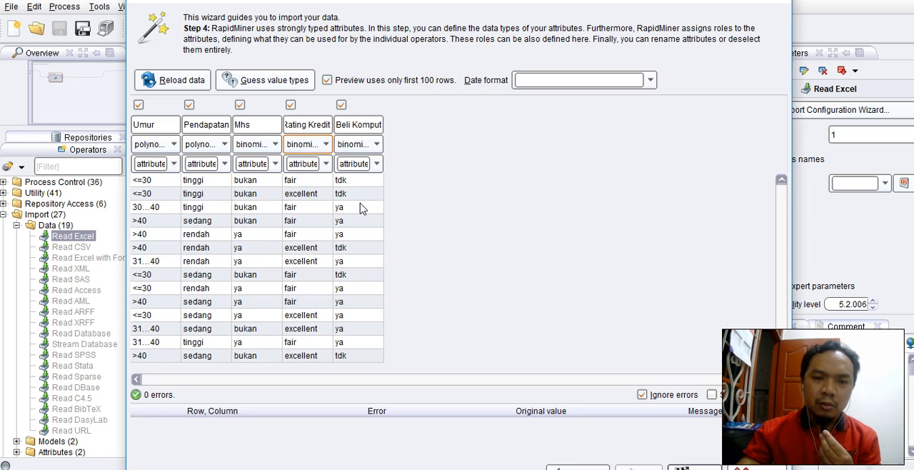
Step: Define the Beli Komputer attribute as binominal with the role label, and finish the import wizard
left_click(372, 146)
left_click(376, 145)
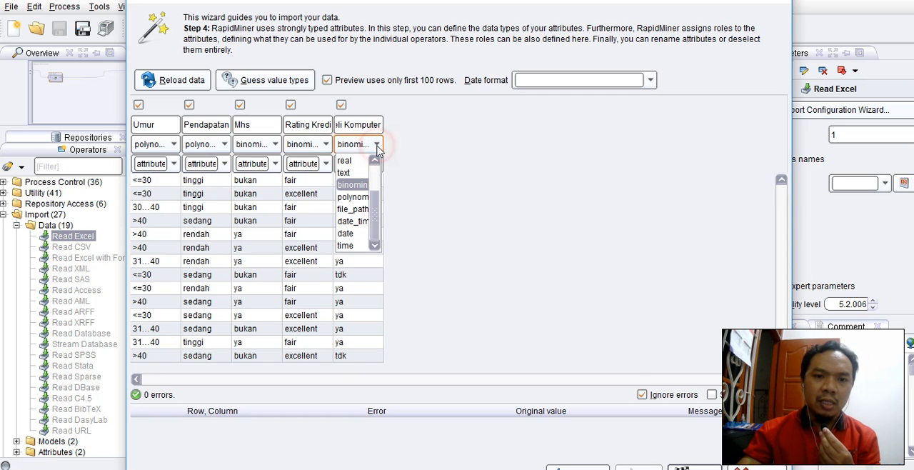
left_click(362, 189)
left_click(376, 166)
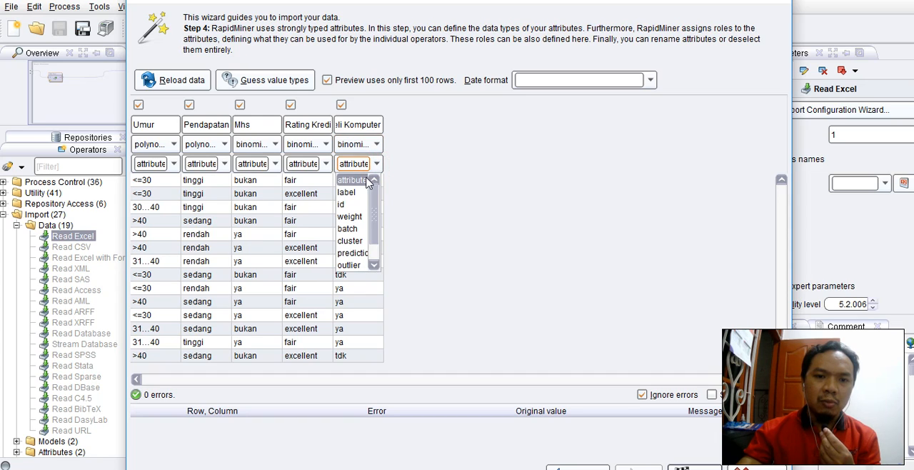
left_click(357, 195)
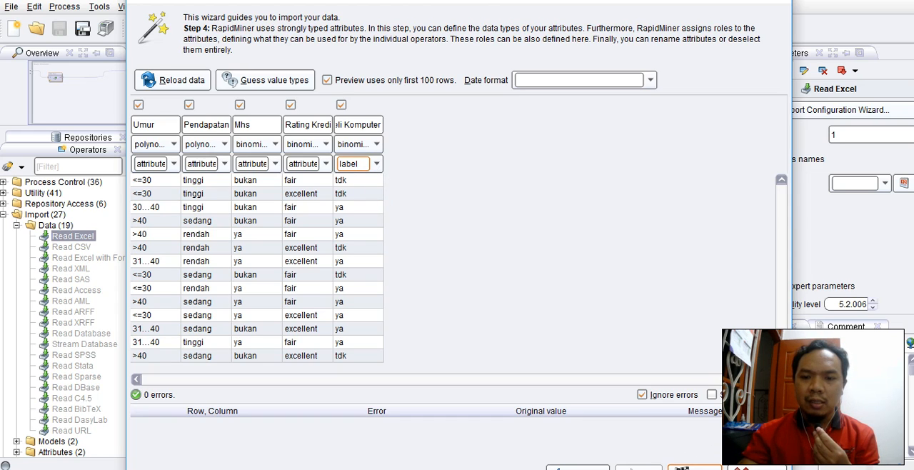
left_click(698, 467)
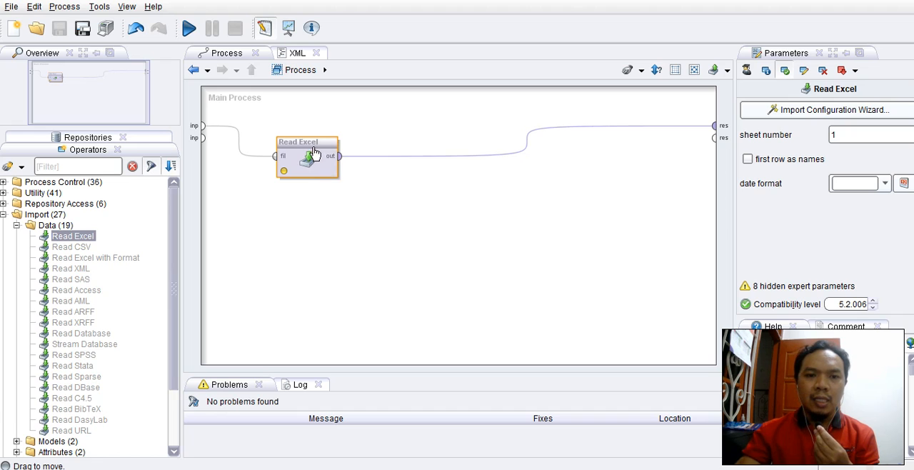
Step: Try to run the process with the configured Read Excel operator
left_click_drag(311, 145, 291, 161)
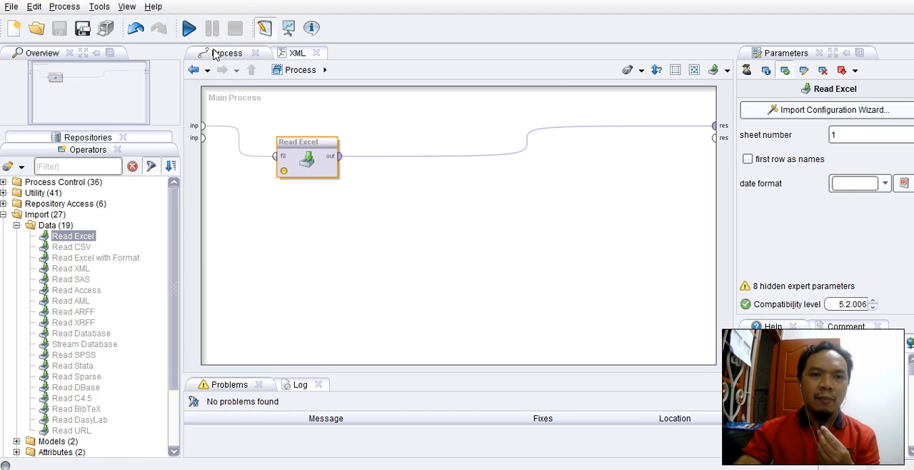
left_click(190, 29)
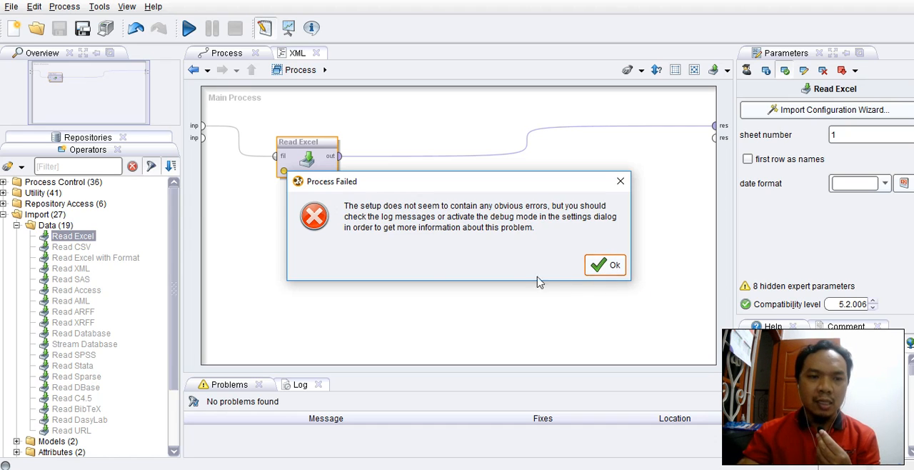
left_click(609, 267)
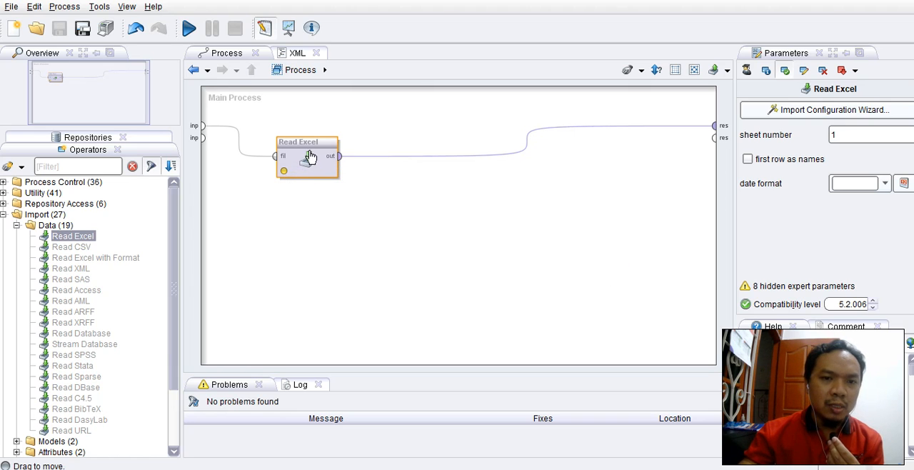
Step: Delete the Read Excel operator from the main process
mouse_move(308, 147)
left_mouse_down()
mouse_move(319, 206)
mouse_move(332, 196)
mouse_move(339, 139)
mouse_move(301, 135)
left_mouse_up()
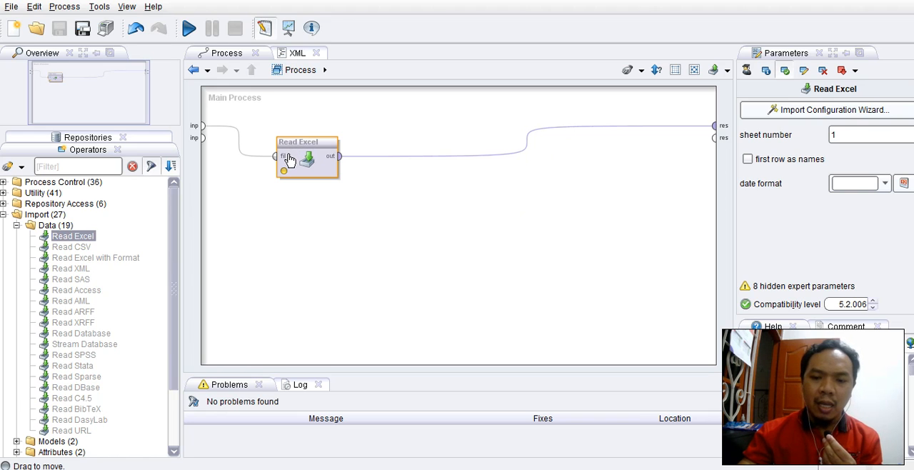
left_click(395, 239)
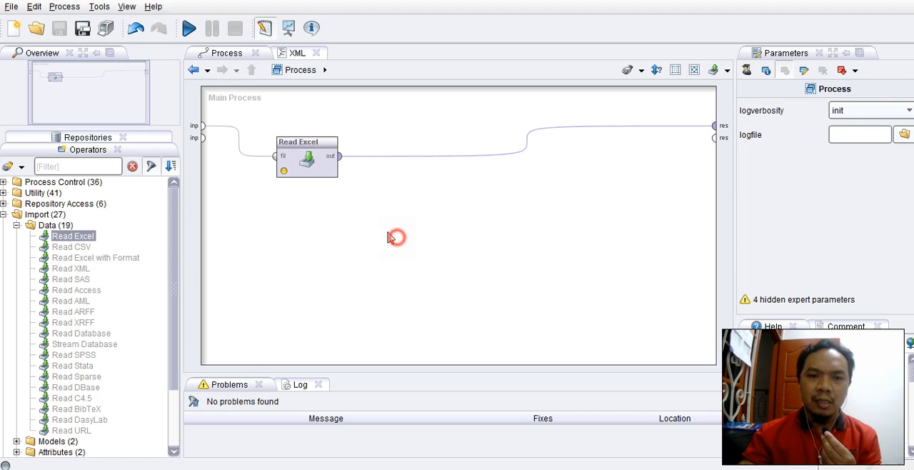
left_click(308, 153)
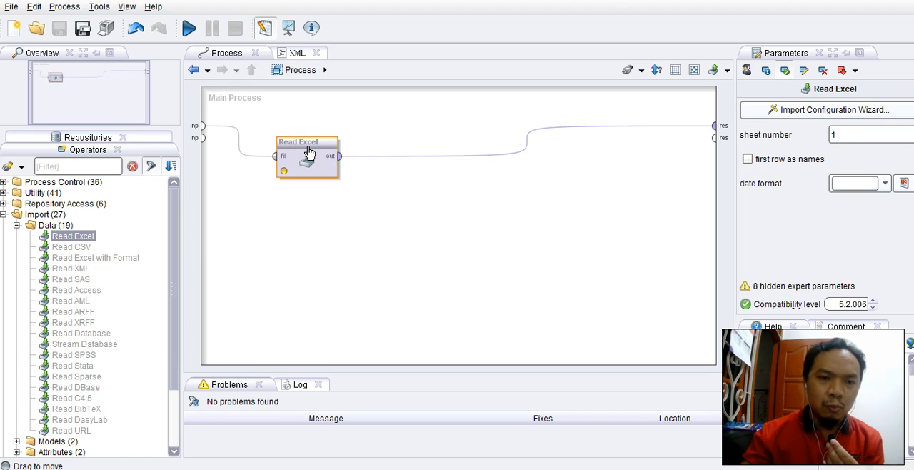
key("Delete")
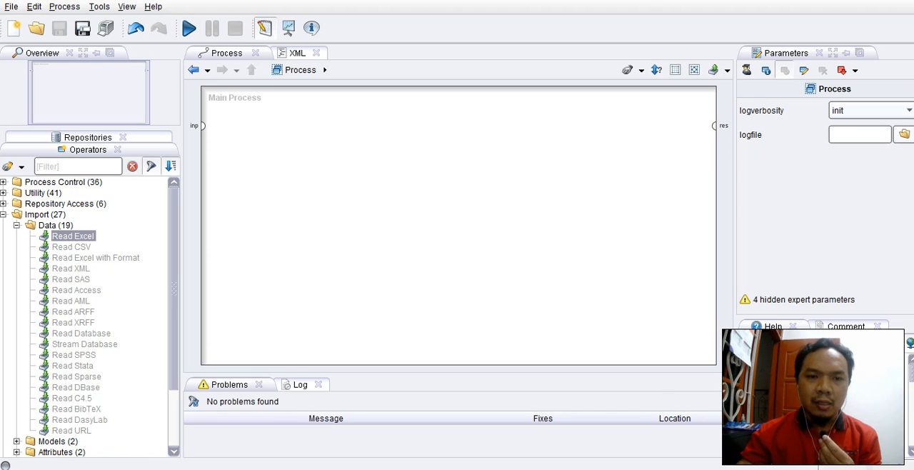
Step: Switch to the new process in RapidMiner Studio
left_click(581, 468)
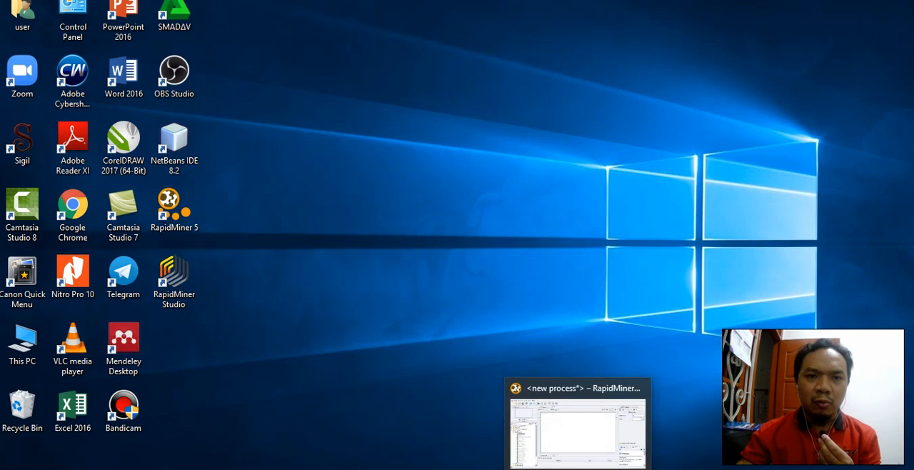
left_click(180, 282)
left_click(581, 468)
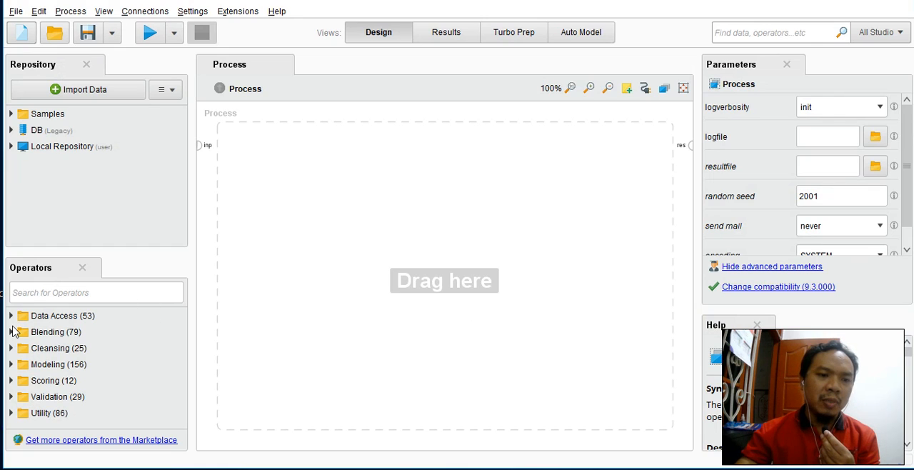
Step: Add a Read Excel operator from Data Access, Files, Read to the empty process
left_click(10, 317)
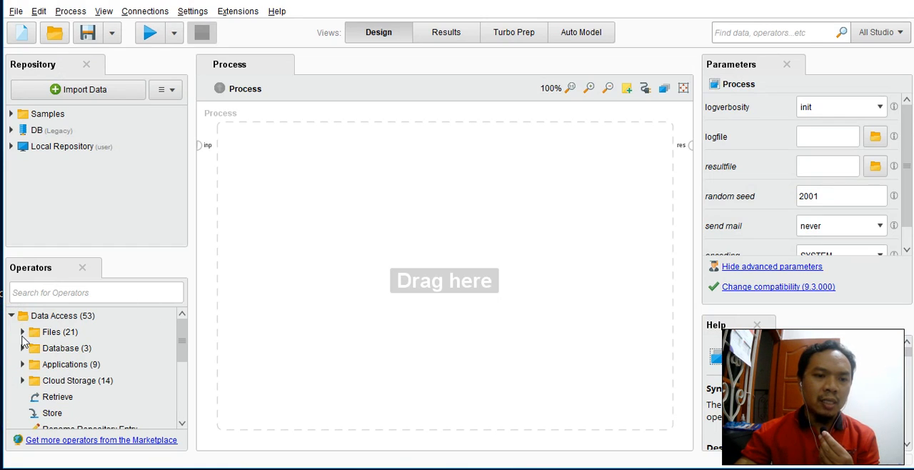
left_click(22, 333)
left_click(34, 348)
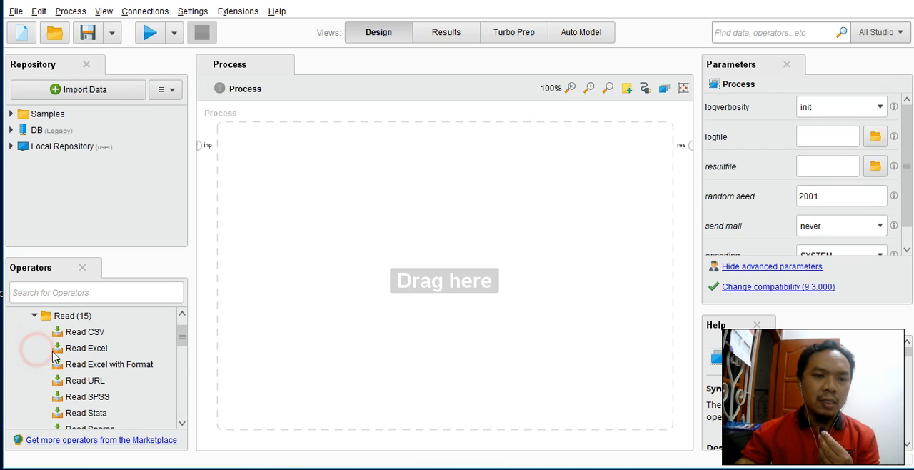
left_click_drag(90, 353, 272, 163)
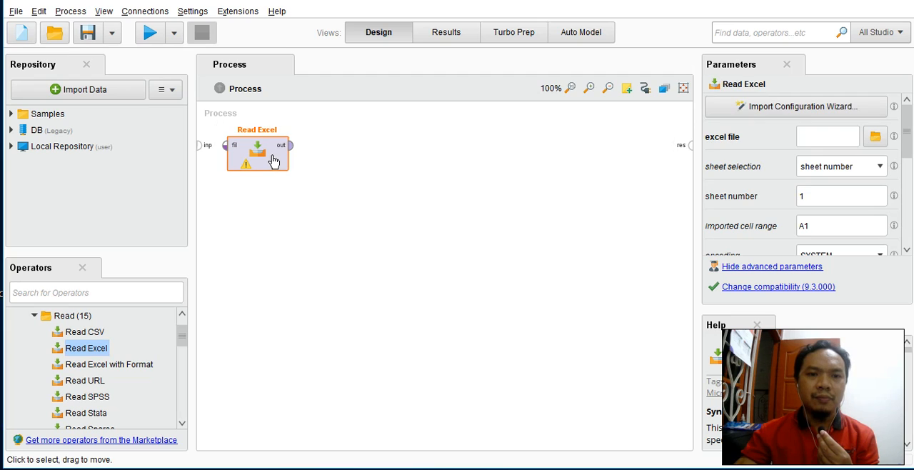
Step: Connect the process input to Read Excel's fil port and its out port to the process result
left_click(204, 147)
left_click(226, 147)
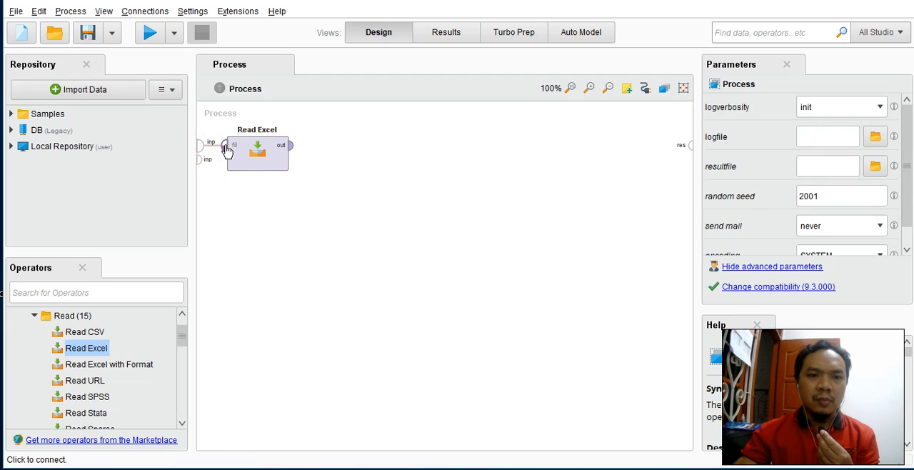
left_click(290, 146)
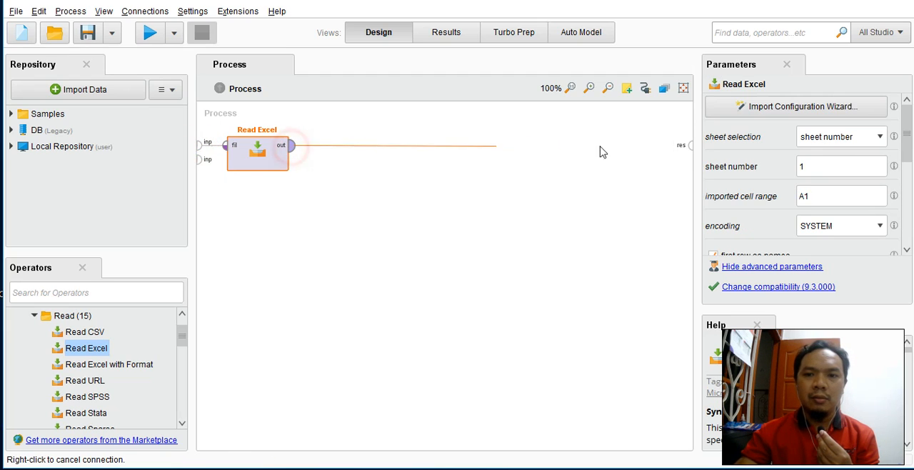
left_click(688, 146)
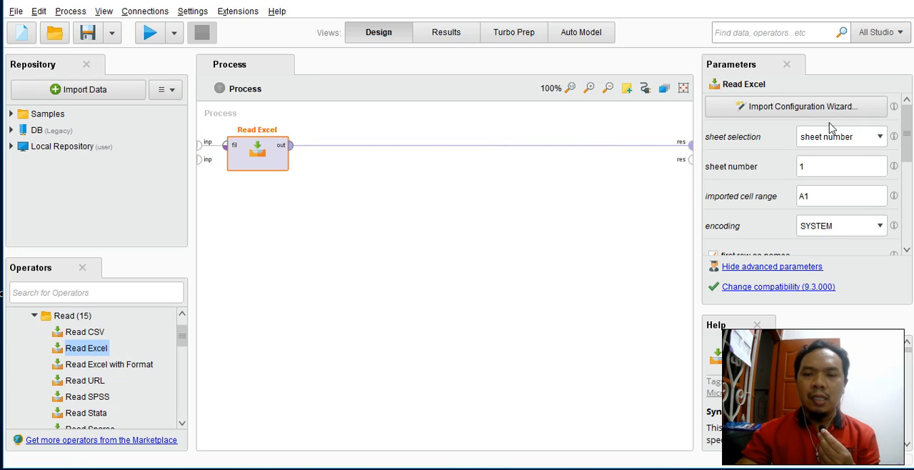
Step: Start Read Excel's import wizard and browse on Local Disk (E:) through UNW, KULIAH GANJIL 2020 2021 and DATA MINING to the course materials folder
double_click(271, 153)
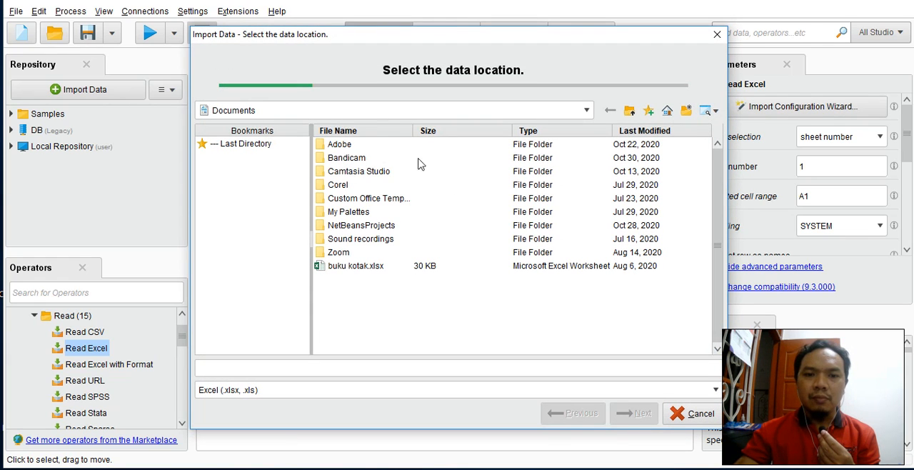
left_click(380, 114)
left_click(280, 135)
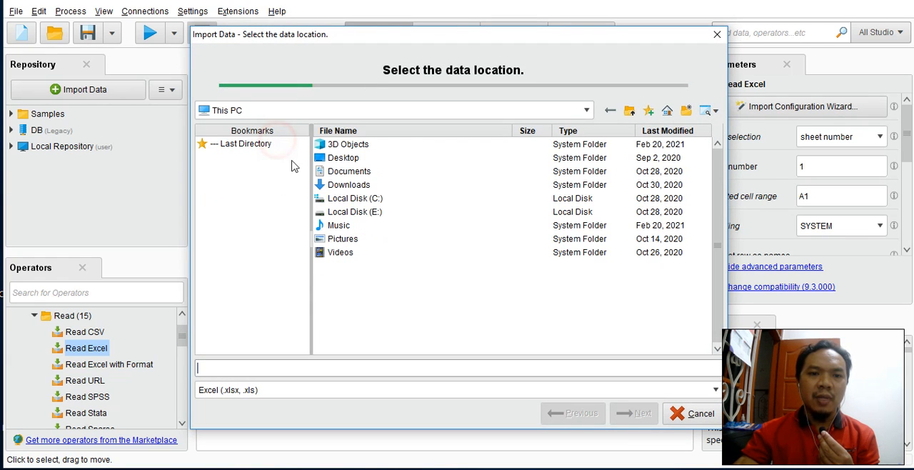
double_click(371, 212)
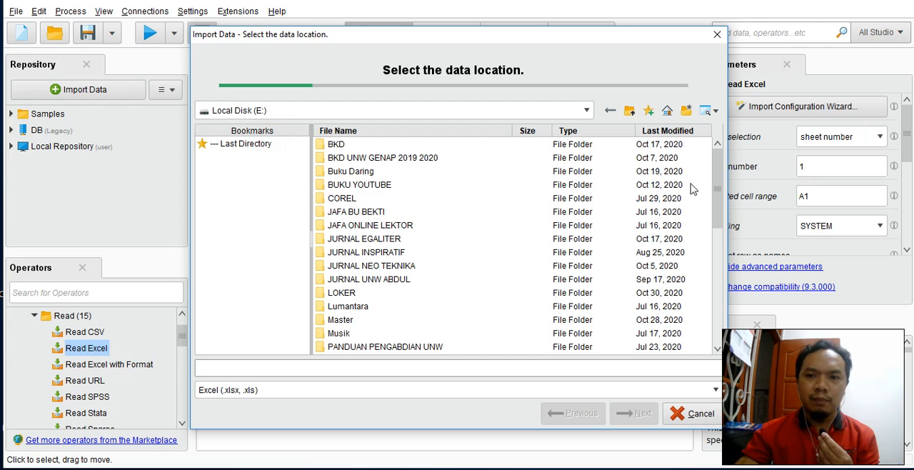
left_click_drag(717, 192, 710, 308)
double_click(348, 319)
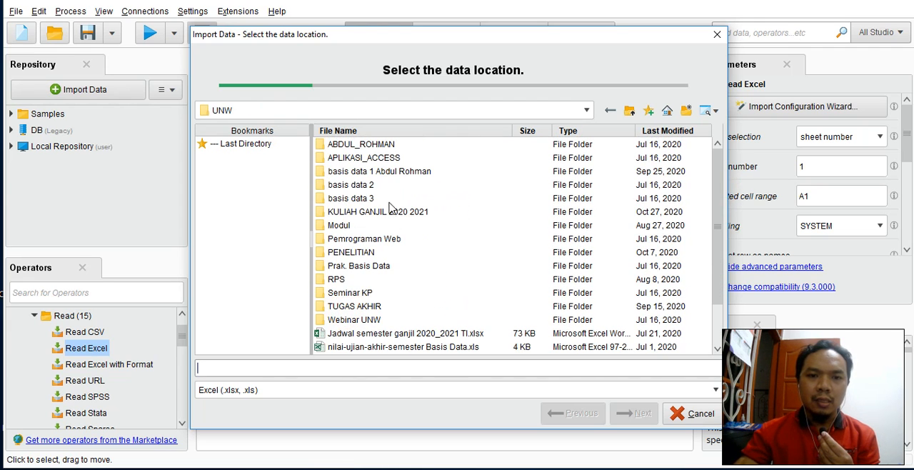
double_click(388, 212)
left_click(362, 175)
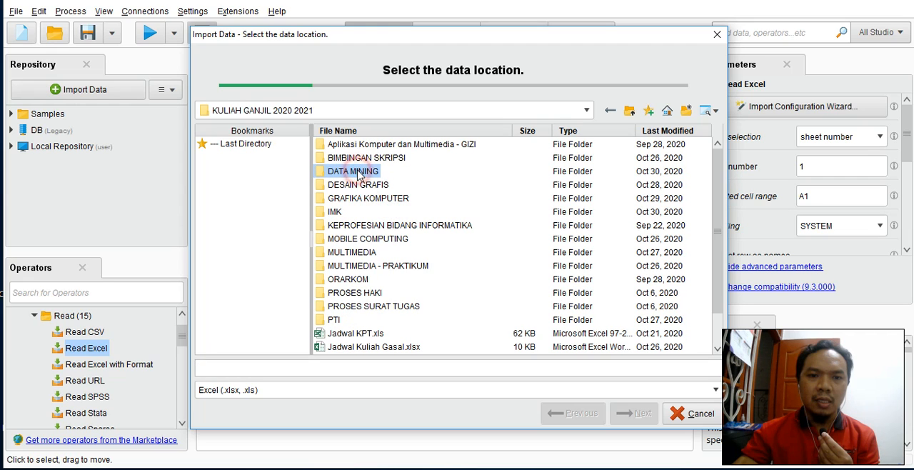
left_click(363, 188)
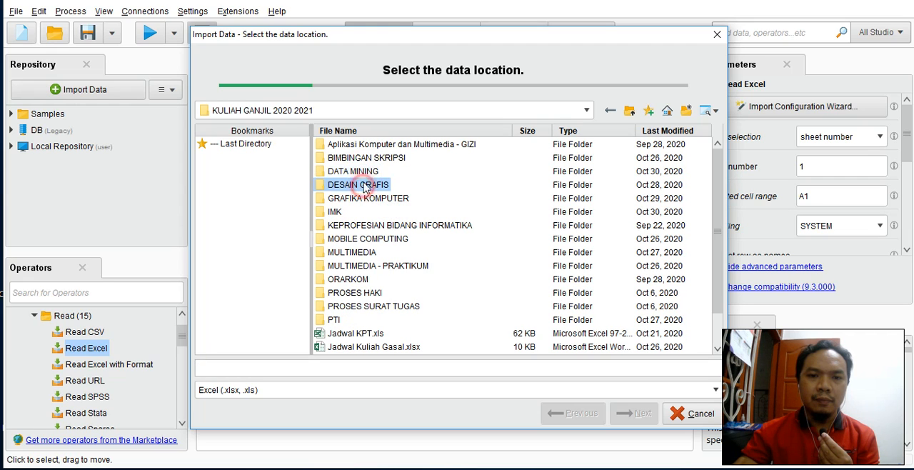
double_click(359, 172)
left_click(371, 145)
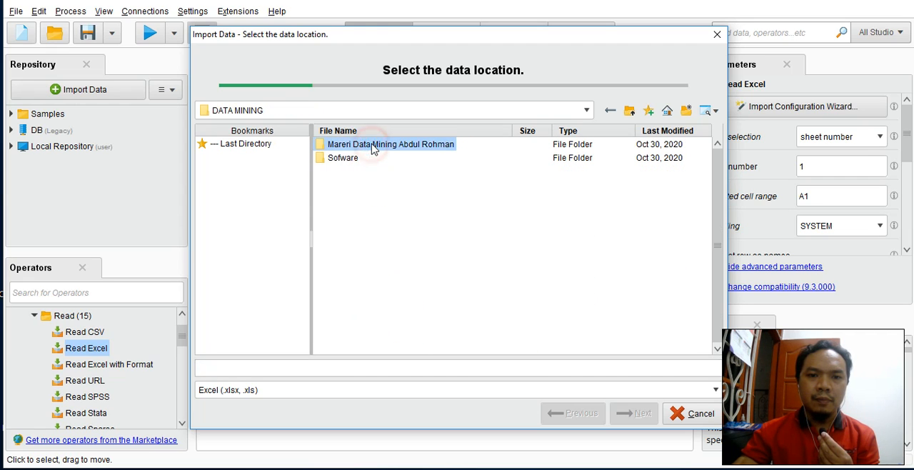
left_click(347, 158)
double_click(351, 145)
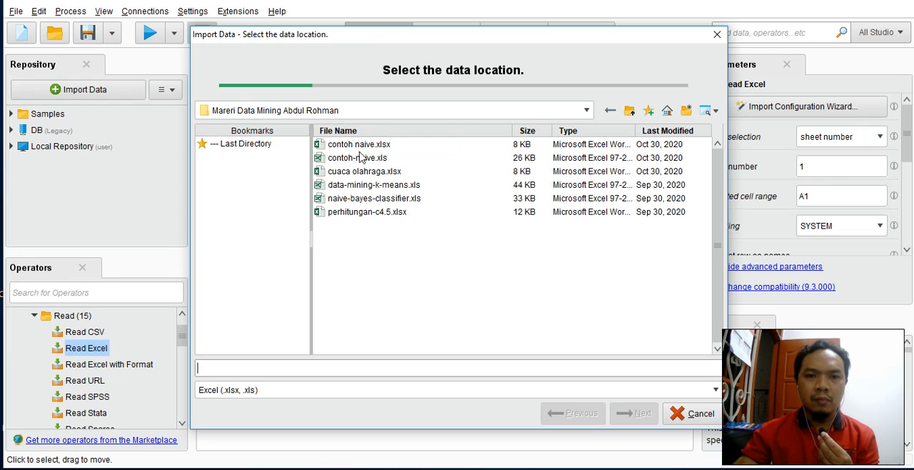
Step: Import contoh naive.xlsx, accepting Sheet1's cell range A:E with header row 1, and advance to the column formatting step
left_click(355, 145)
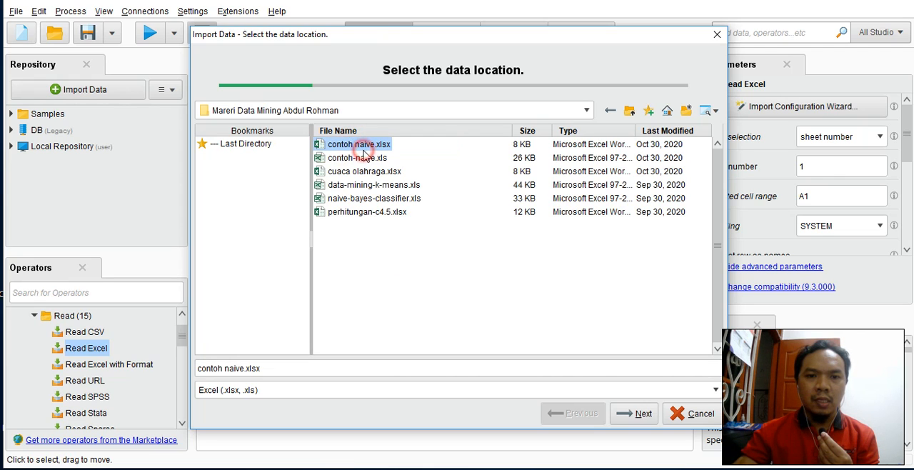
left_click(638, 416)
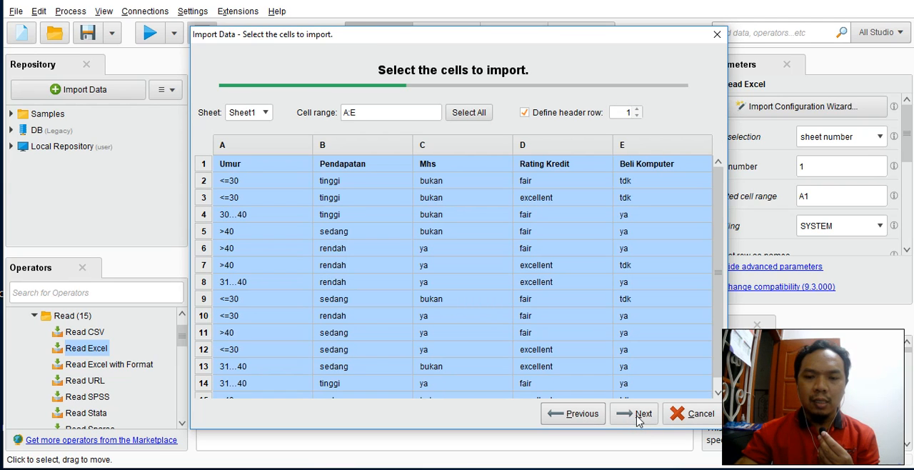
left_click(638, 418)
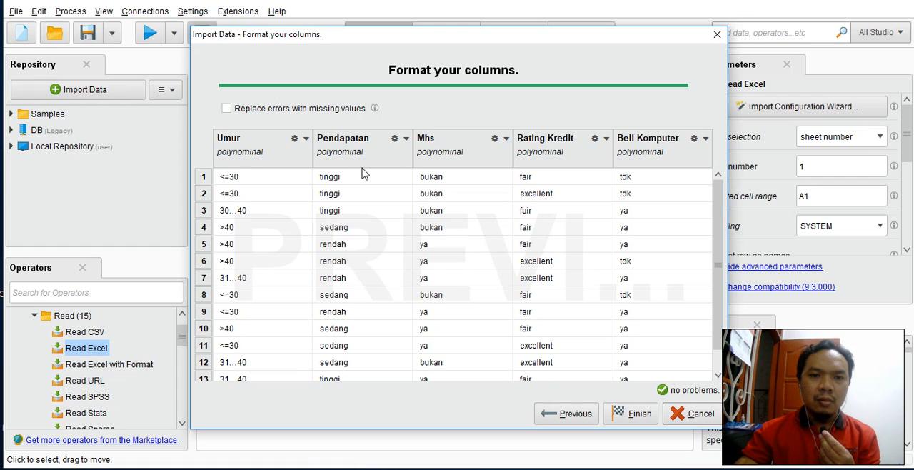
Step: Change the type of the Mhs, Rating Kredit and Beli Komputer columns to binominal
left_click(507, 140)
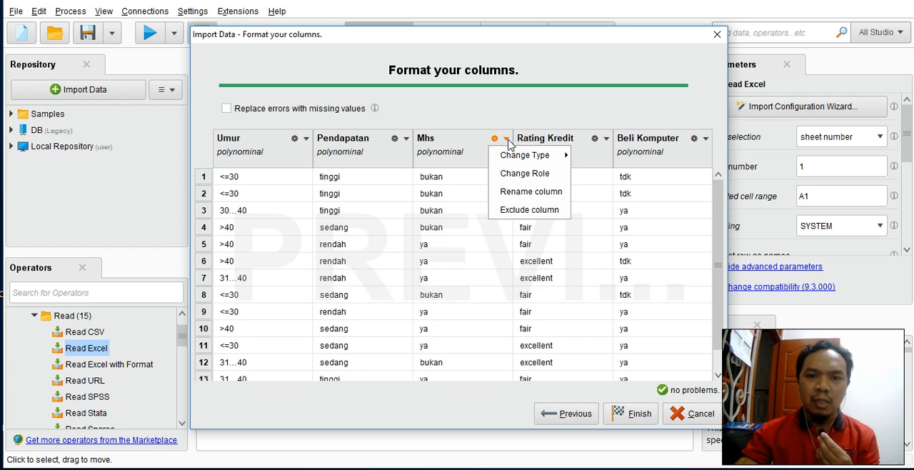
mouse_move(547, 157)
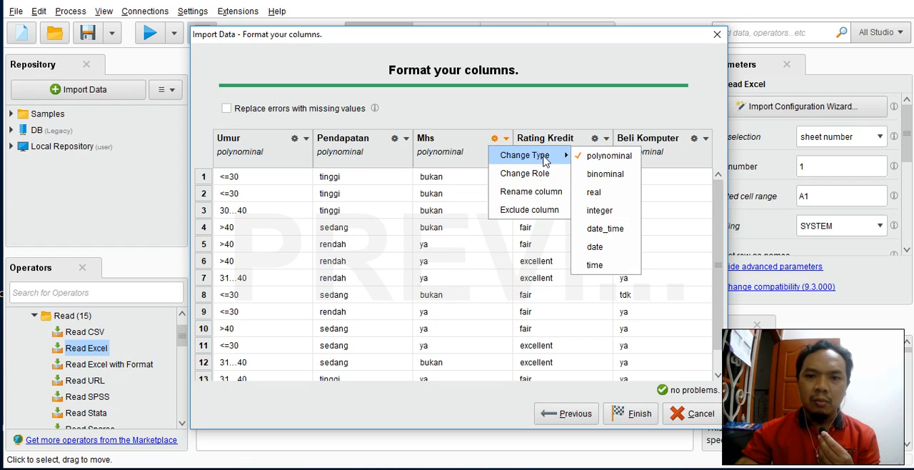
left_click(614, 178)
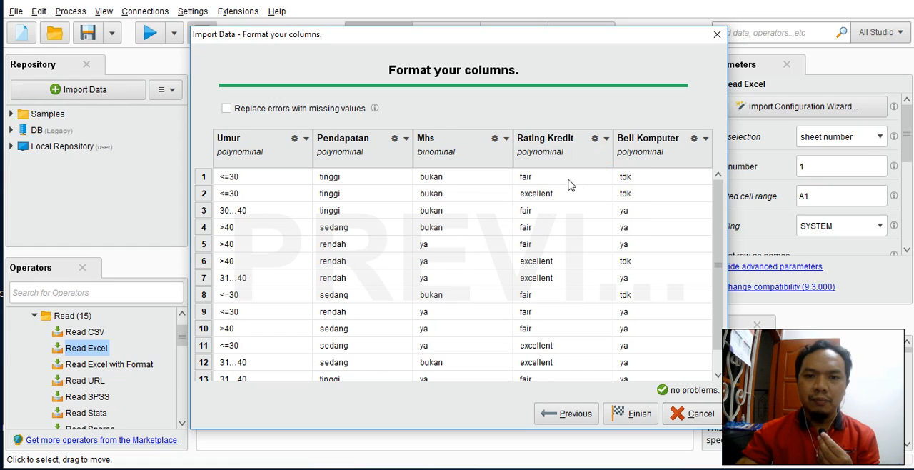
left_click(606, 139)
mouse_move(625, 154)
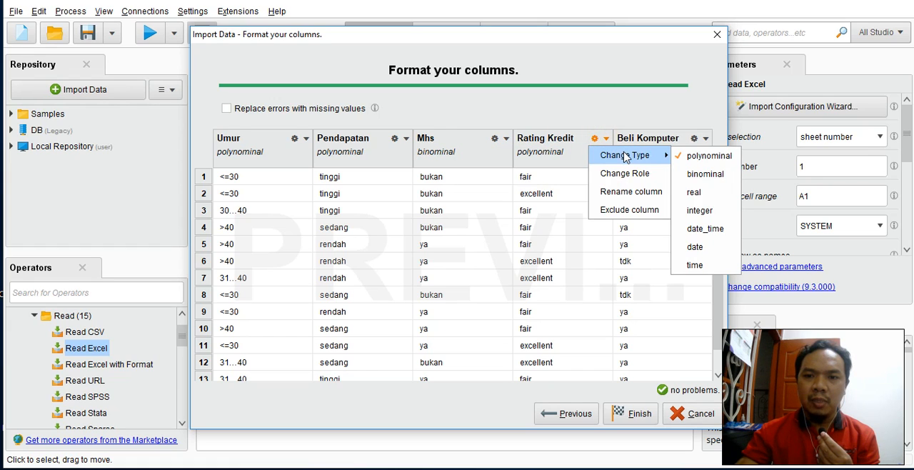
left_click(691, 179)
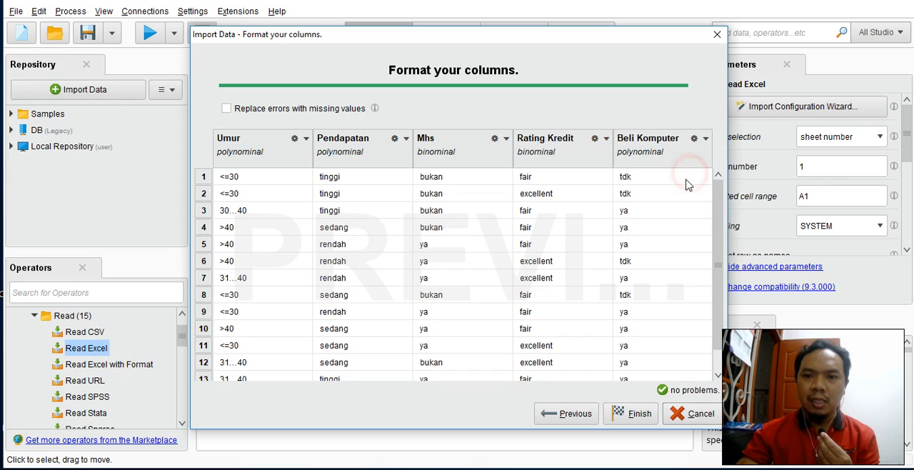
left_click(707, 140)
mouse_move(730, 155)
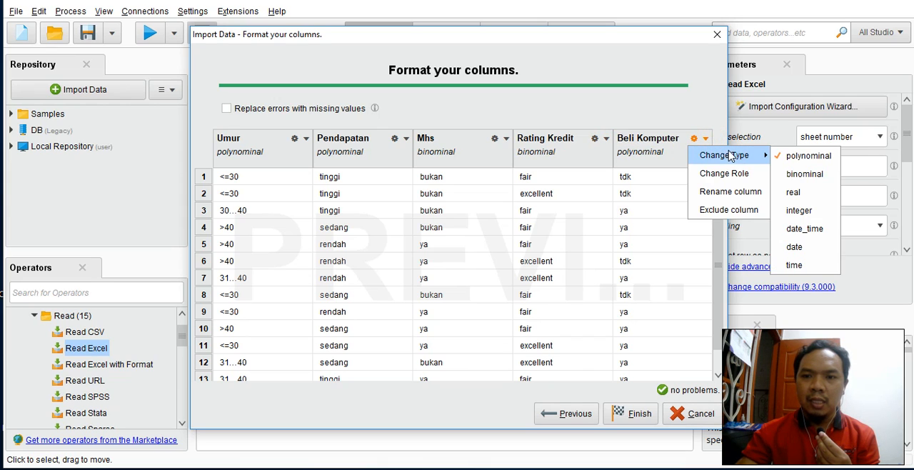
left_click(805, 175)
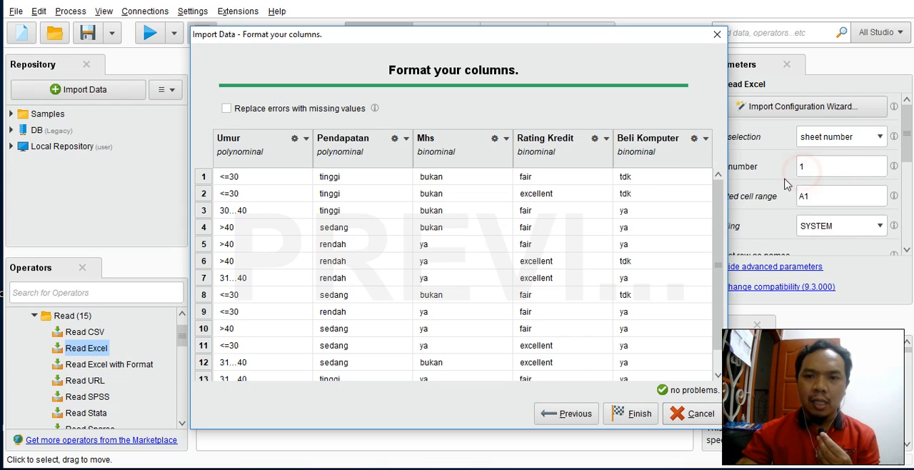
Step: Assign the label role to the Beli Komputer column
left_click(706, 140)
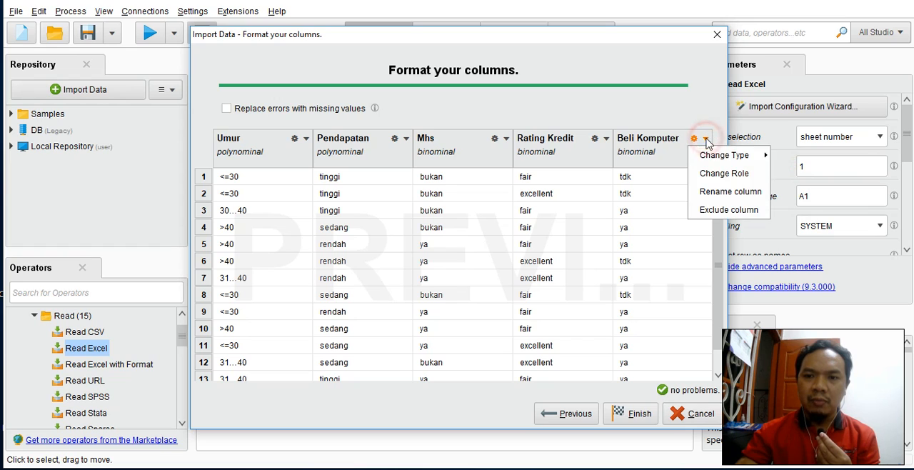
left_click(736, 174)
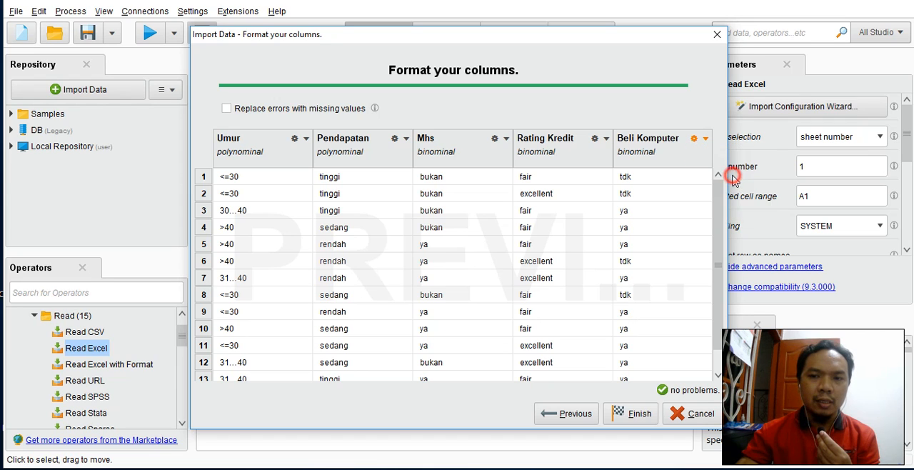
left_click(624, 239)
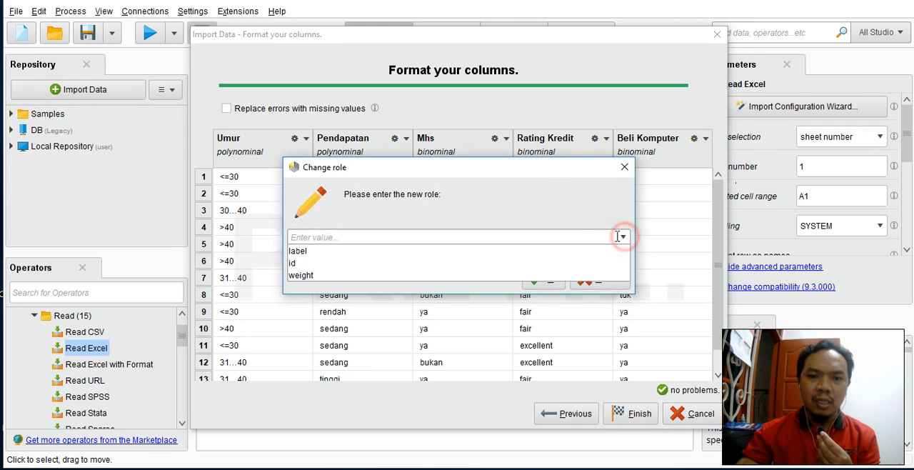
left_click(388, 254)
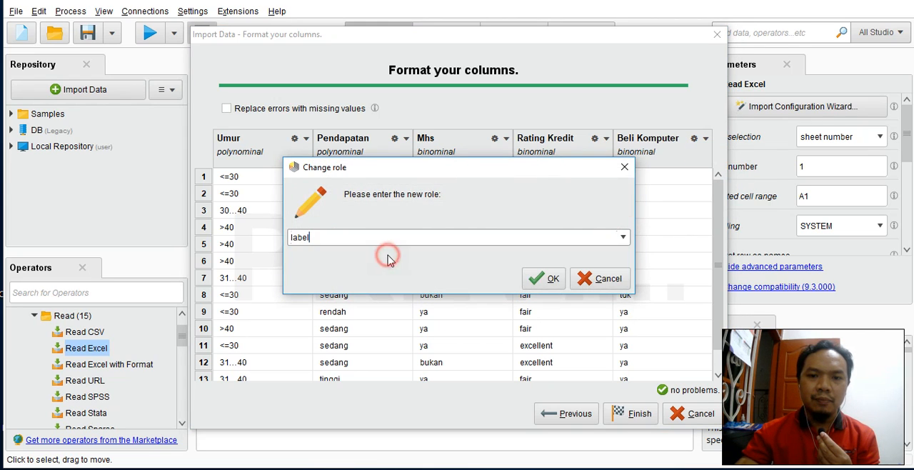
left_click(545, 280)
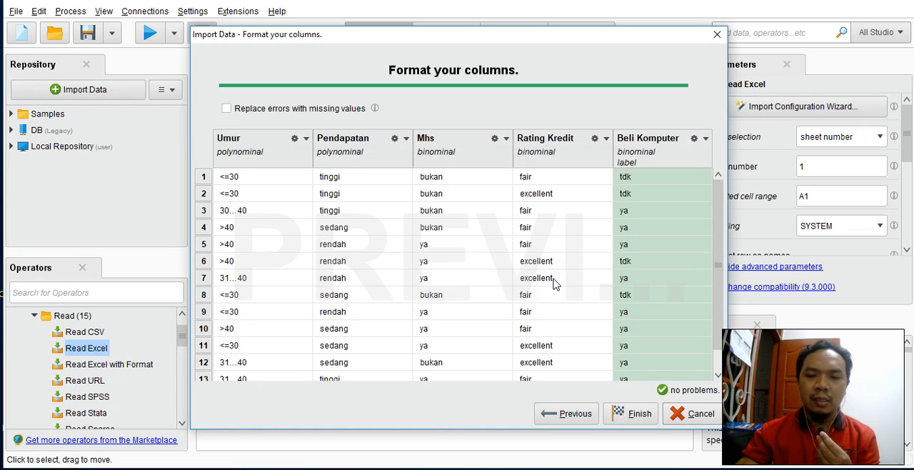
Step: Finish the Excel import and run the process to display the imported example set
left_click(637, 414)
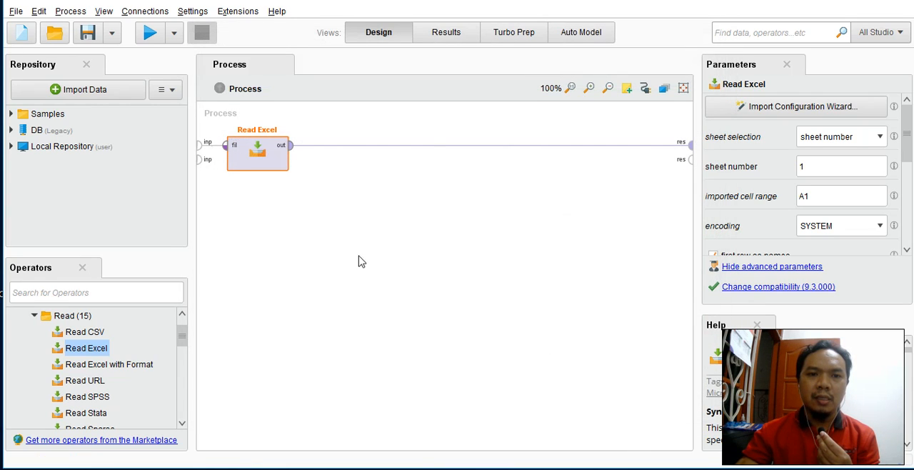
left_click(150, 37)
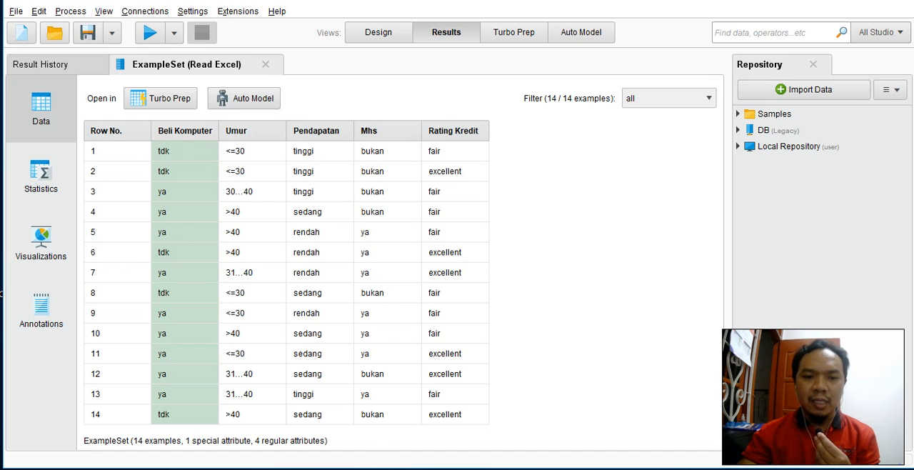
Step: Switch to the Sofware folder in File Explorer, examine the RapidMiner Studio installer versions, and return to RapidMiner Studio
mouse_move(346, 469)
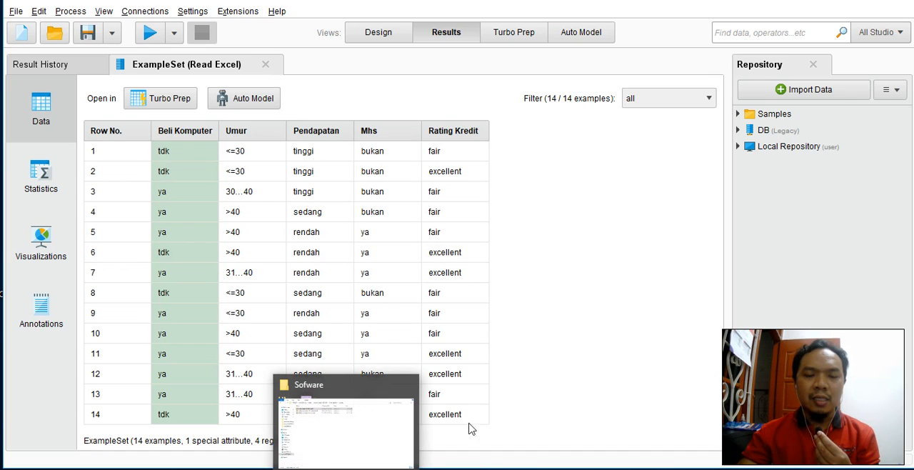
left_click(344, 429)
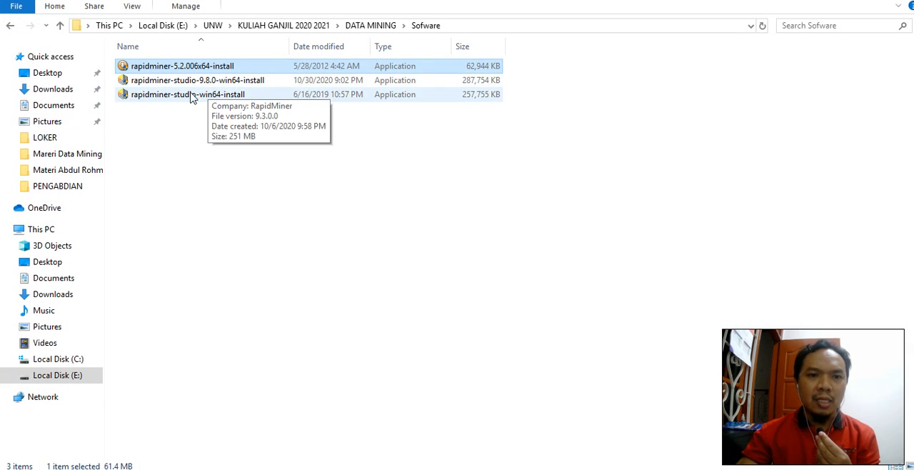
left_click(190, 96)
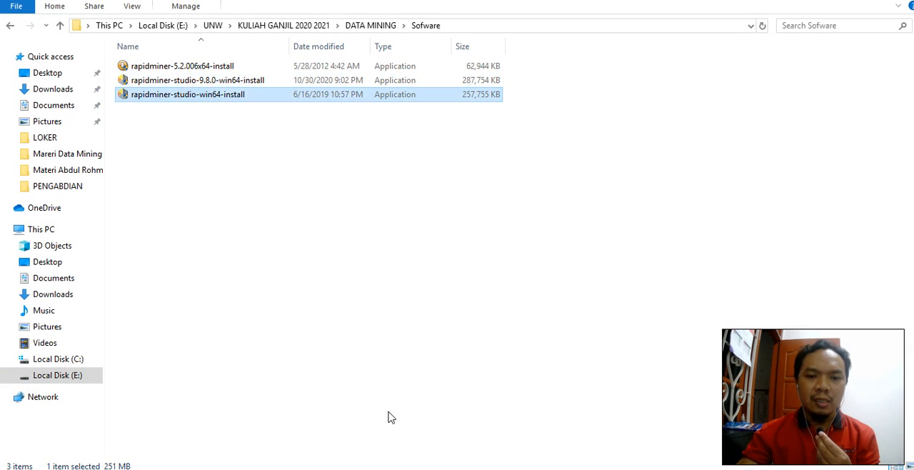
left_click(250, 82)
left_click(236, 97)
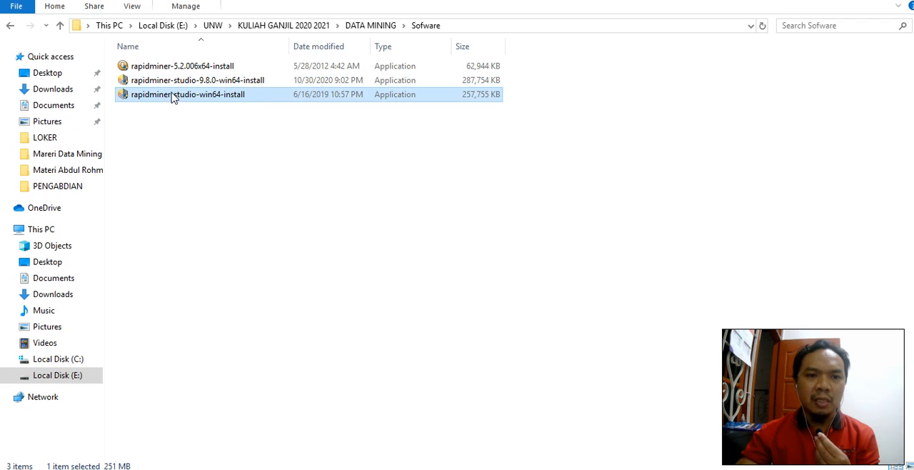
left_click(230, 189)
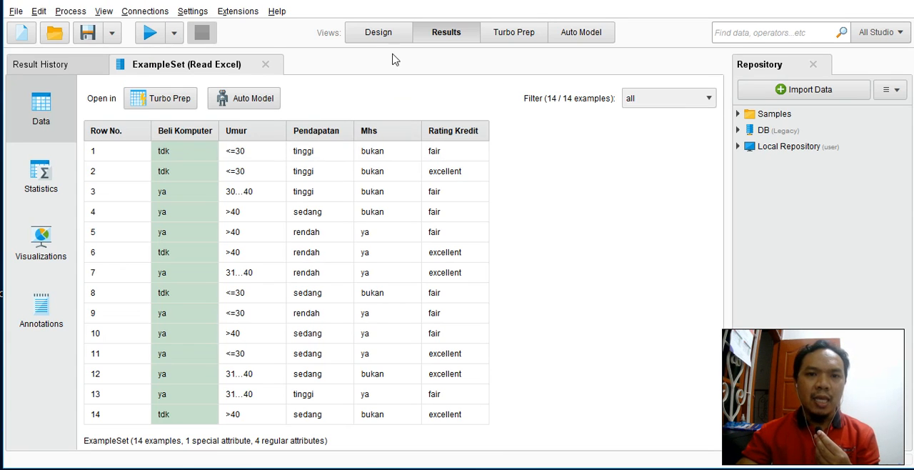
Step: Return to the process design and collapse the Data Access operator group
left_click(383, 34)
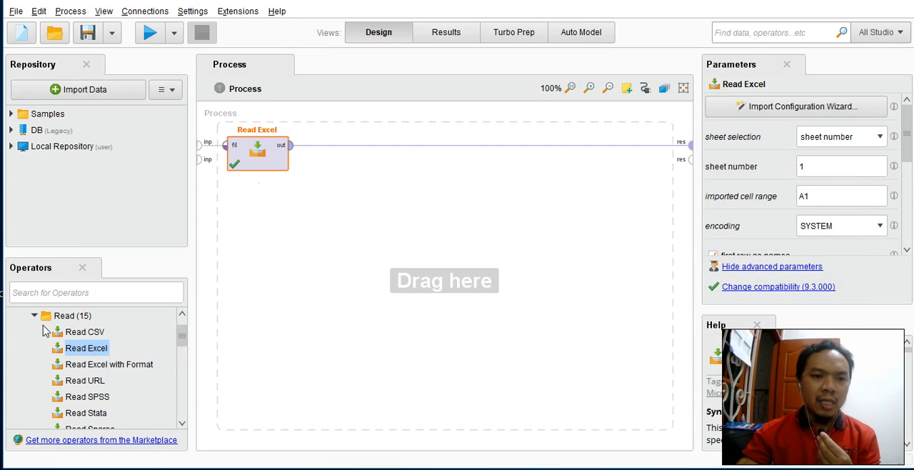
left_click(36, 316)
left_click_drag(179, 350, 182, 323)
left_click(15, 316)
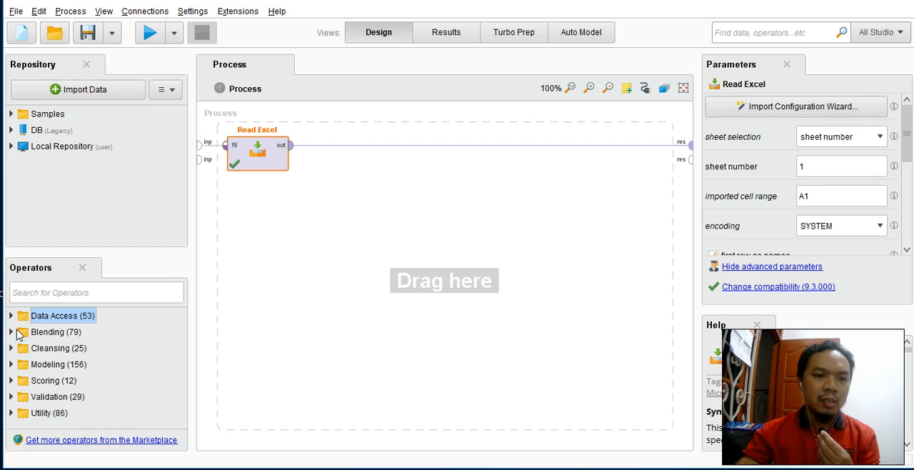
Step: Add the Naive Bayes operator from Modeling, Predictive, Bayesian onto the connection between Read Excel and the process result
left_click(14, 365)
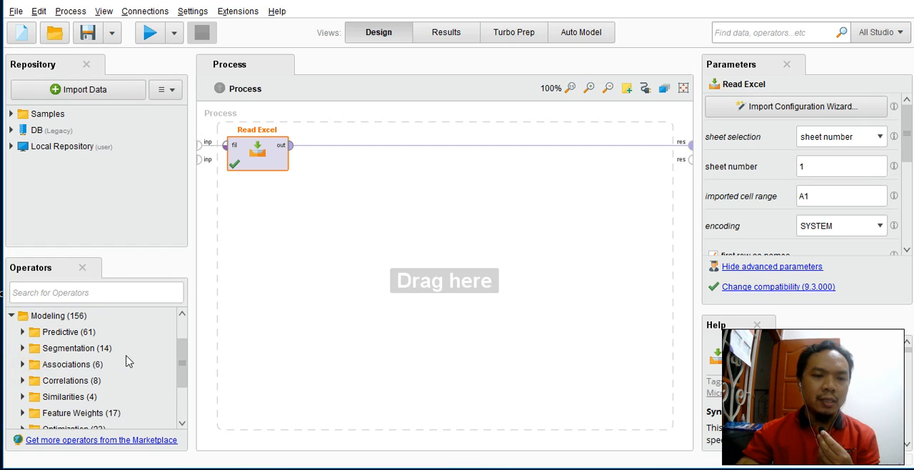
left_click(179, 353)
left_click_drag(140, 361, 36, 359)
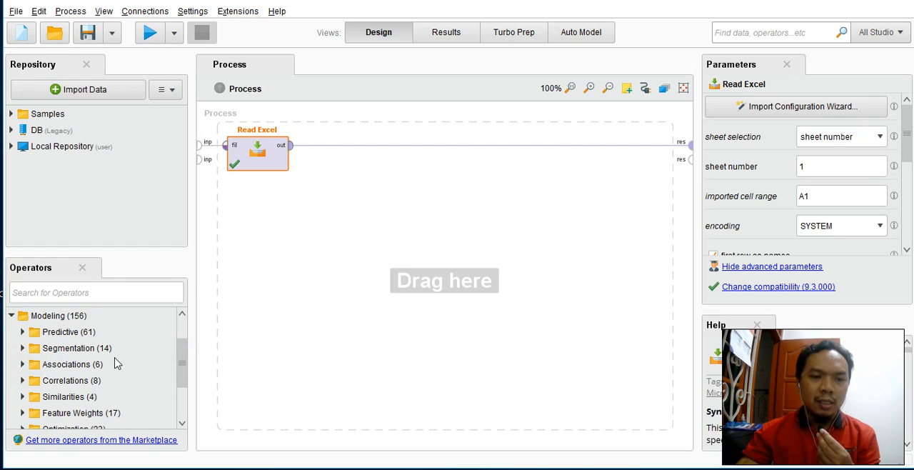
left_click_drag(116, 364, 28, 345)
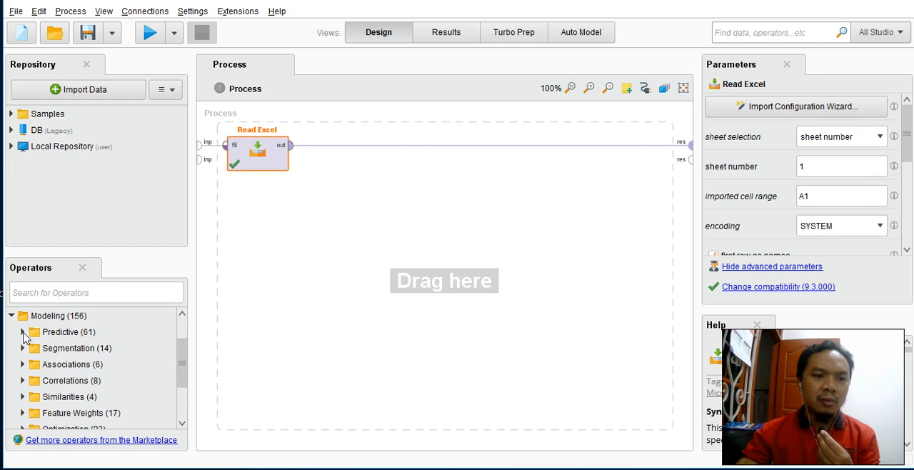
left_click(23, 332)
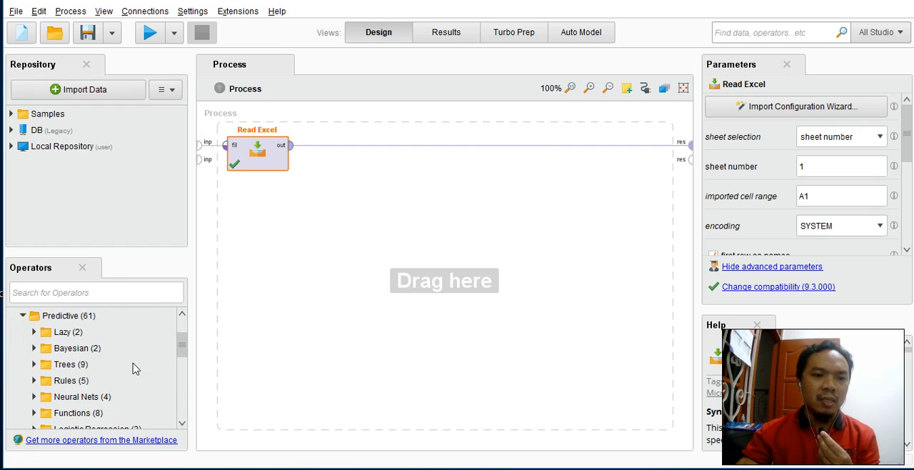
scroll(182, 358, "down", 3)
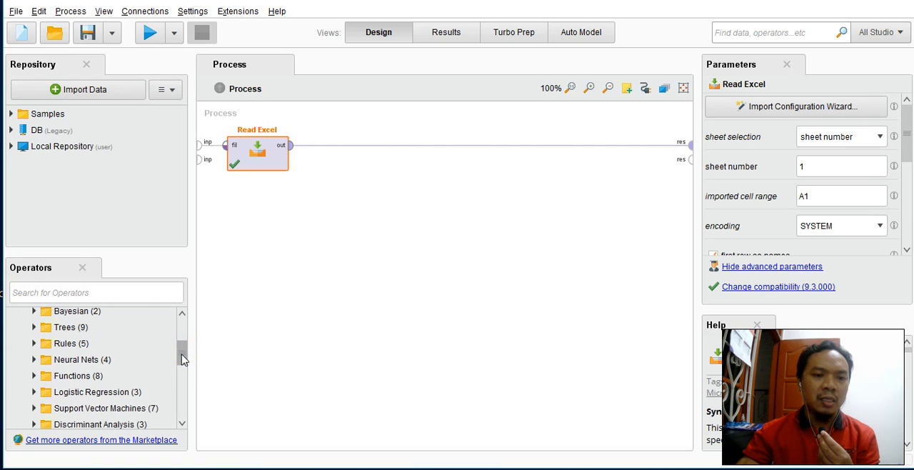
left_click_drag(182, 356, 181, 348)
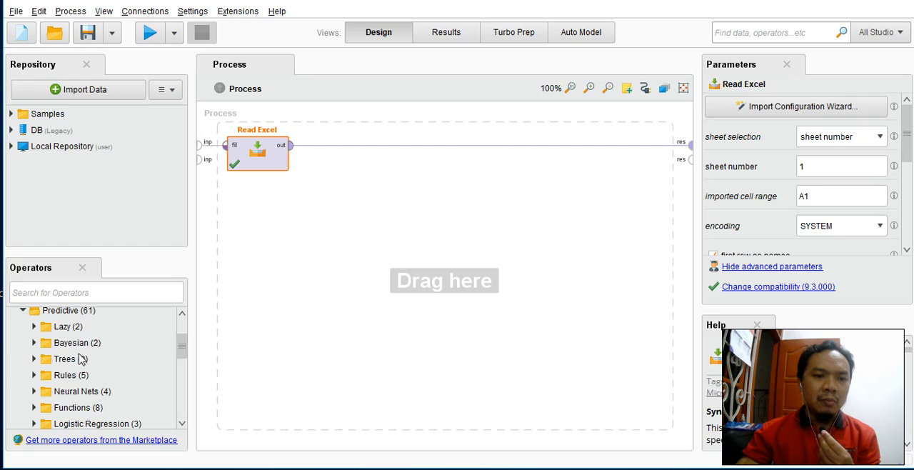
left_click(33, 343)
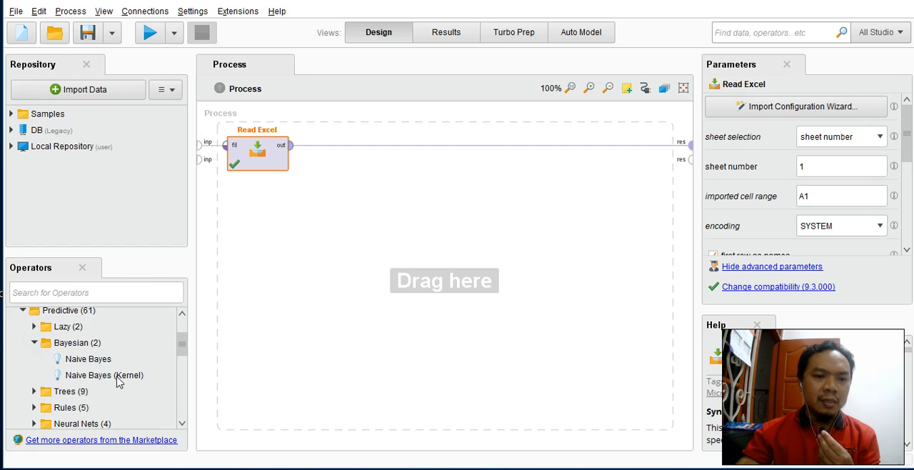
left_click(92, 360)
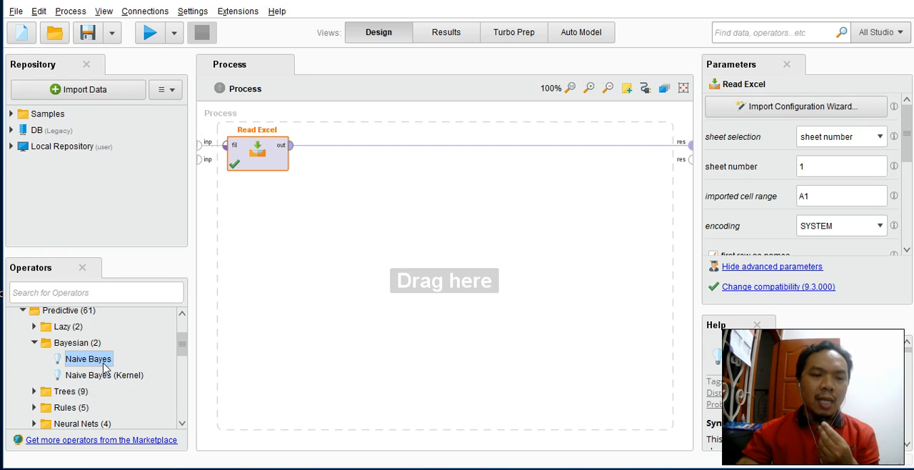
left_click_drag(95, 366, 347, 154)
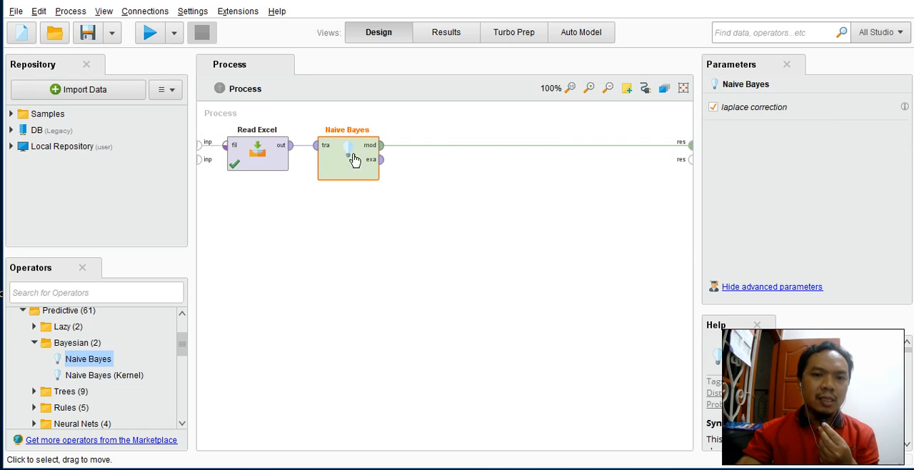
Step: Connect Naive Bayes's exa port to the second process result and move the operator slightly below and away from Read Excel
left_click(381, 159)
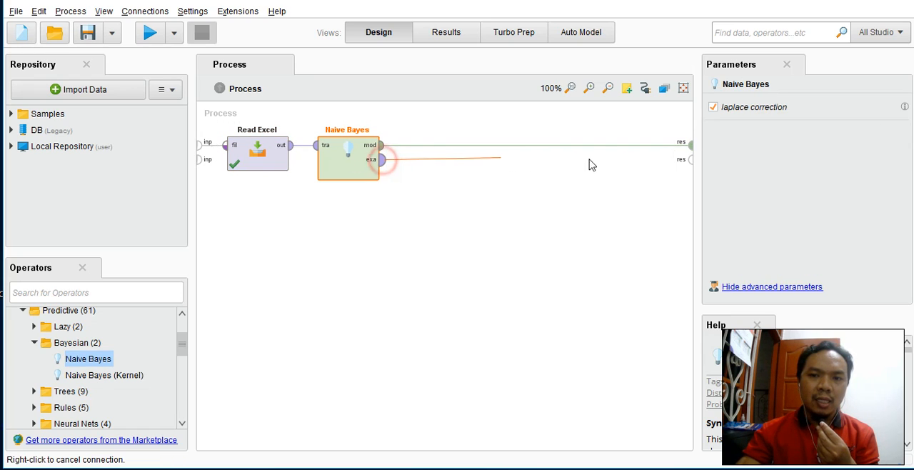
left_click(690, 160)
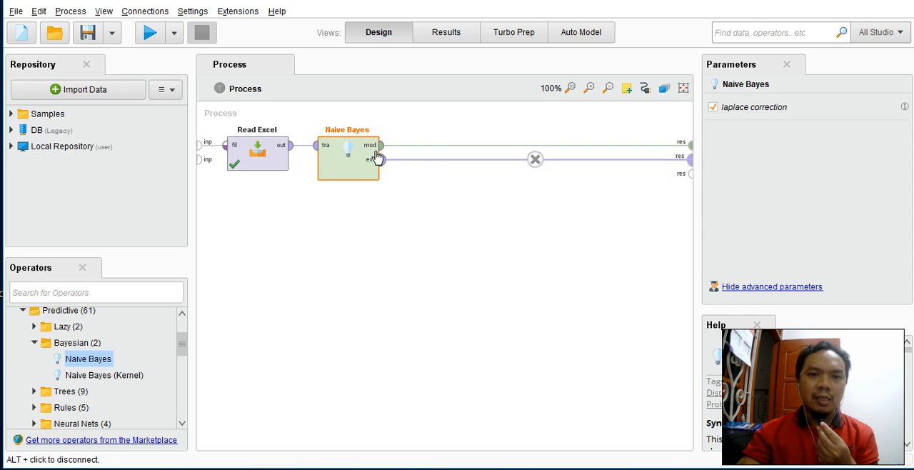
left_click_drag(347, 144, 370, 180)
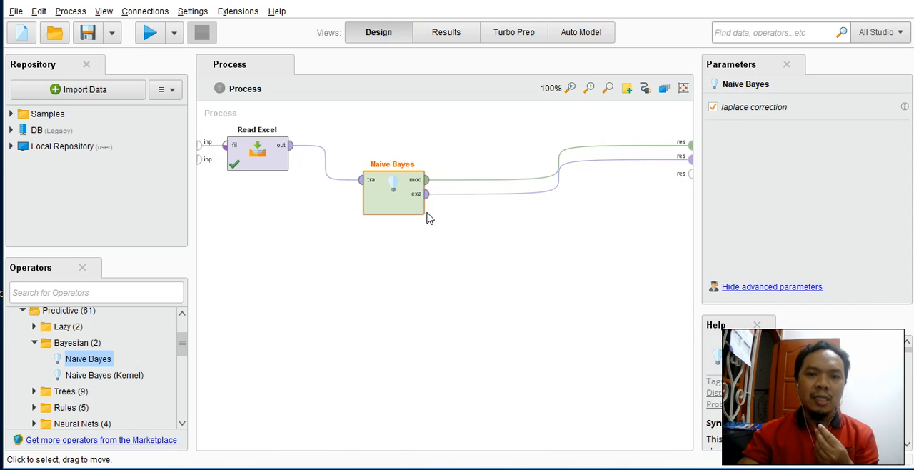
left_click(394, 194)
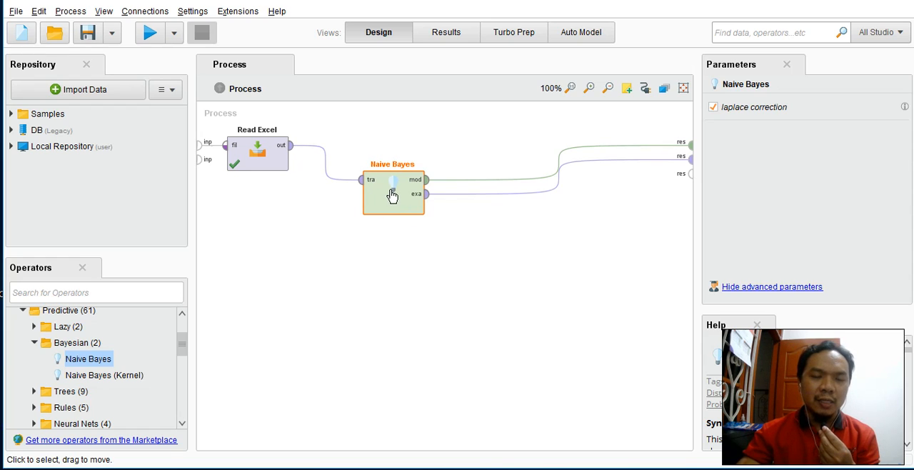
Step: Run the process to train the Naive Bayes model on the imported data
left_click(150, 35)
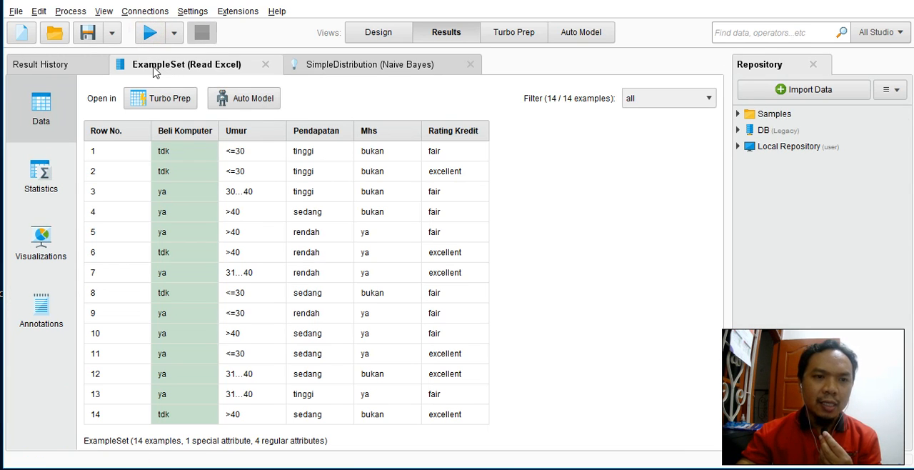
Step: Examine the result history and the ExampleSet's statistics, visualization and annotations, then return to its data table
left_click(60, 68)
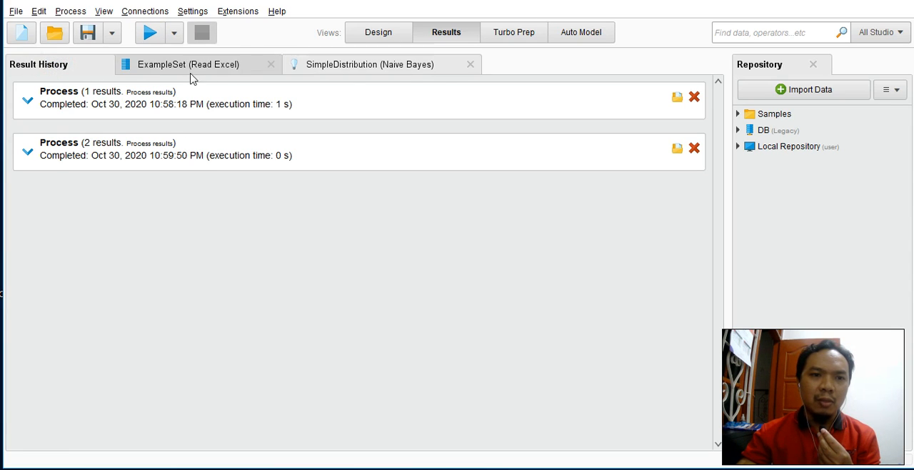
left_click(146, 65)
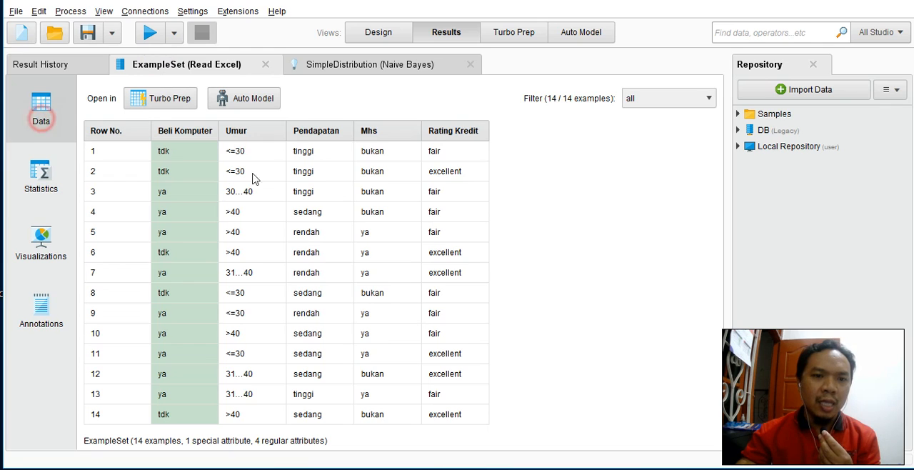
left_click(47, 187)
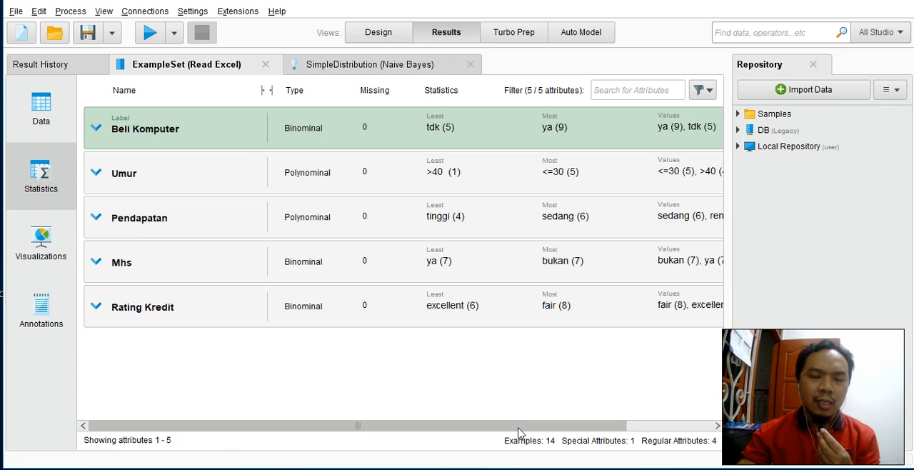
left_click_drag(519, 433, 460, 426)
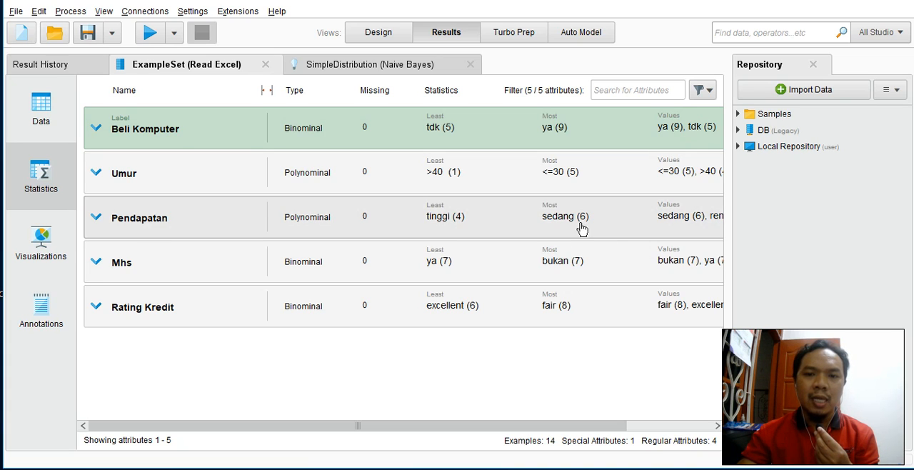
left_click_drag(610, 426, 699, 420)
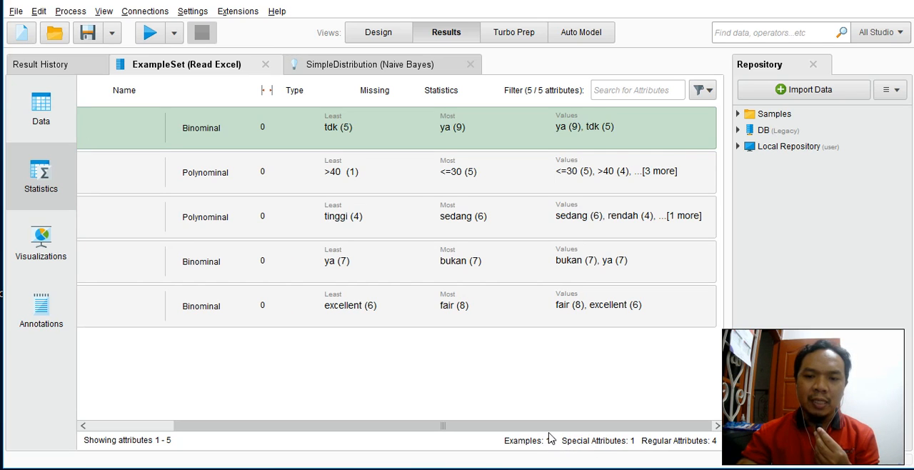
left_click_drag(541, 430, 418, 427)
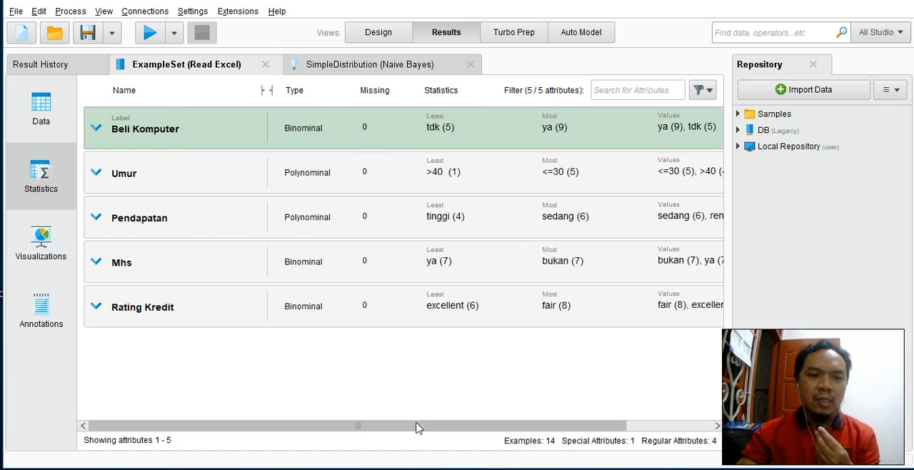
left_click(50, 246)
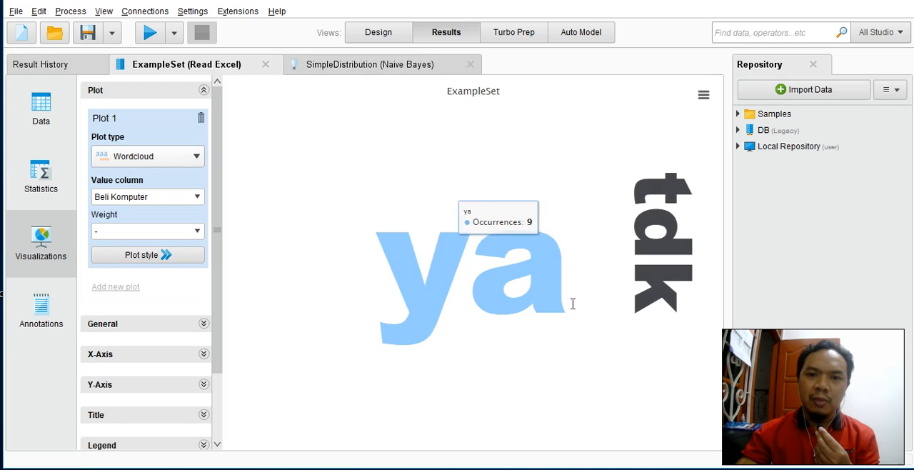
left_click(42, 311)
left_click(41, 108)
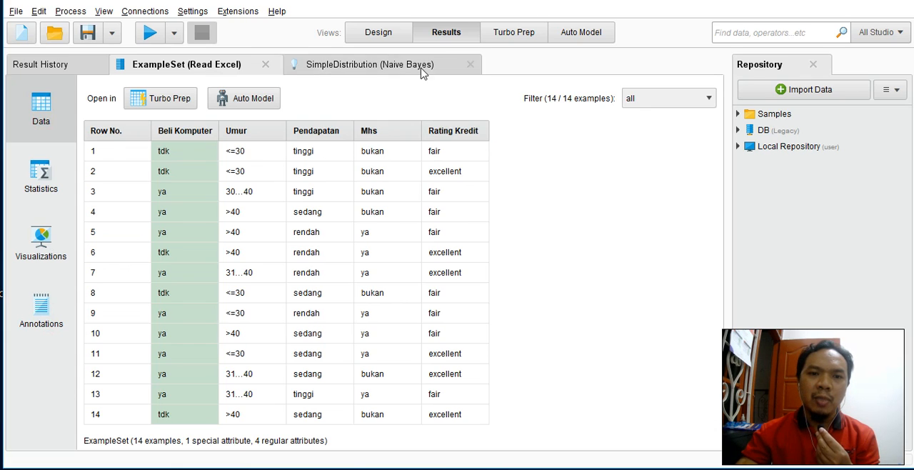
Step: Open the SimpleDistribution (Naive Bayes) result and examine the description's probabilities for classes ya and tdk
left_click(377, 65)
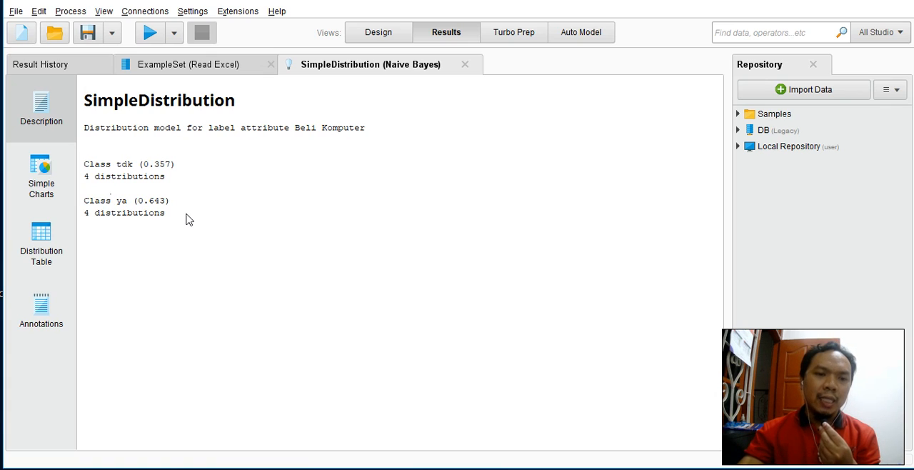
left_click_drag(83, 203, 175, 206)
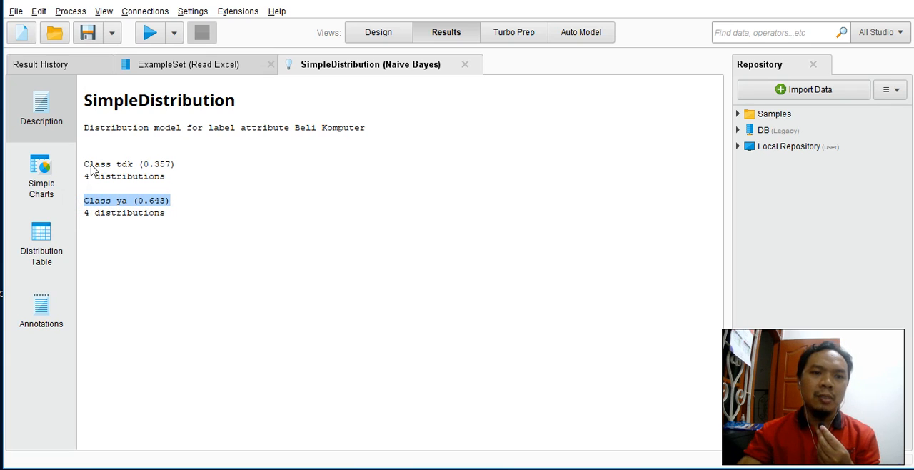
left_click_drag(83, 166, 196, 175)
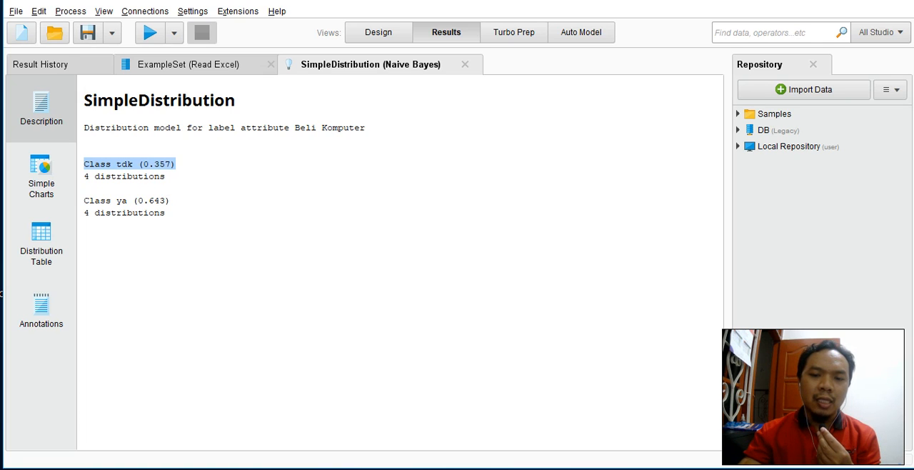
Step: Switch to the PowerPoint Naïve Bayes slide and highlight the unclassified sample X and the C1 class definition
left_click(643, 469)
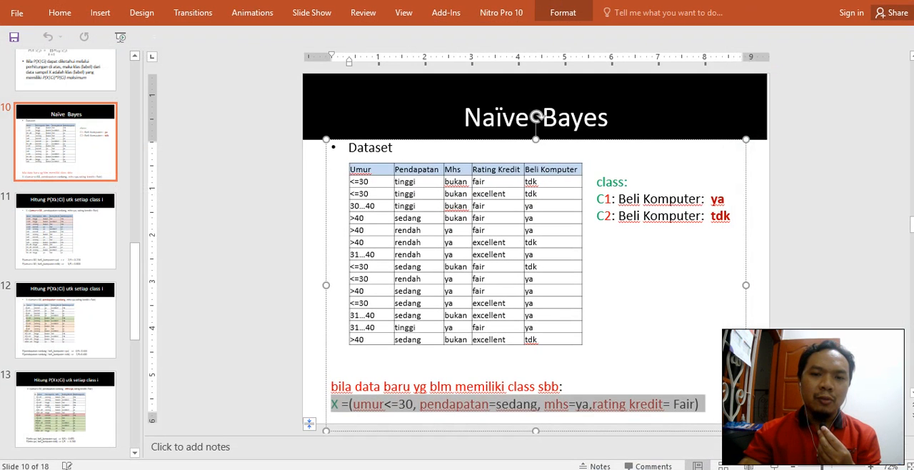
left_click(458, 390)
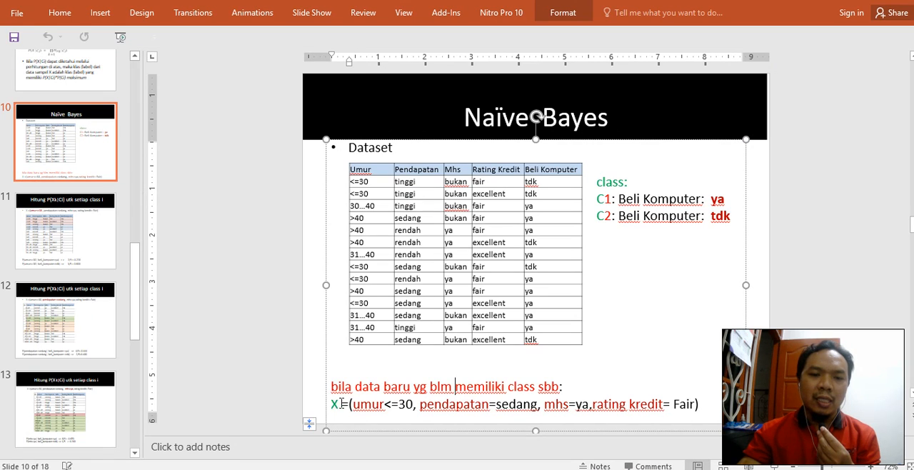
left_click_drag(333, 405, 705, 405)
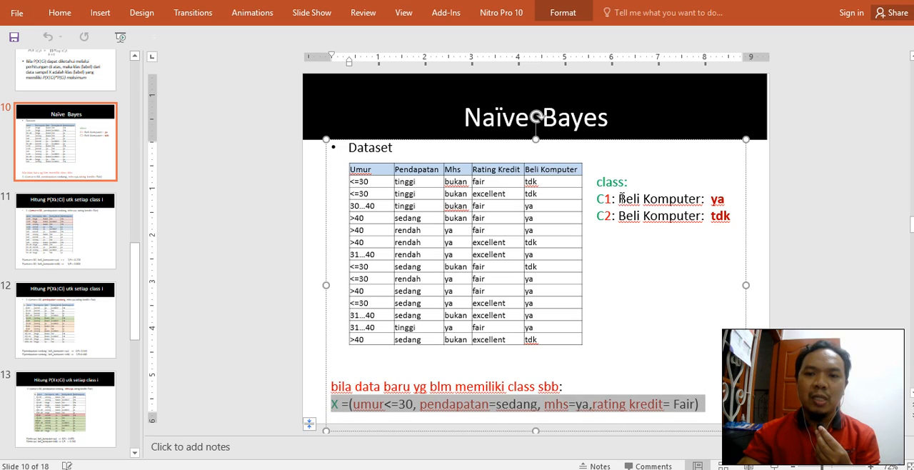
left_click_drag(620, 198, 731, 198)
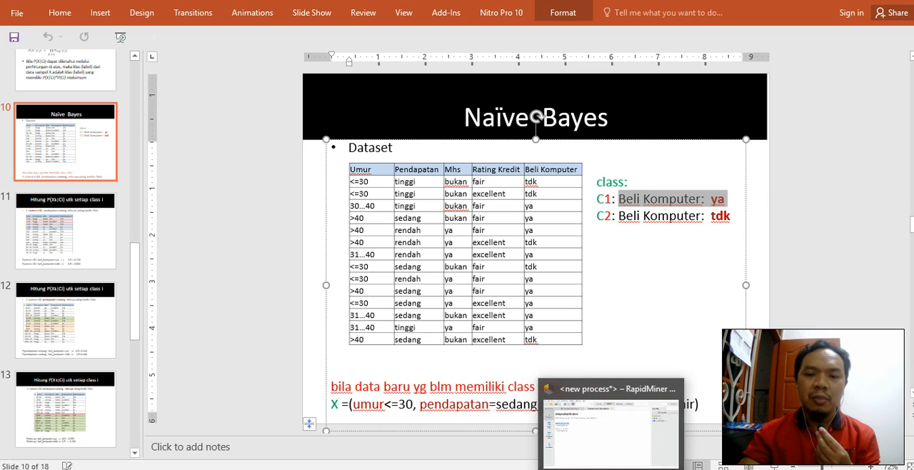
Step: Switch back to RapidMiner and highlight the class ya probability in the model description
left_click(611, 469)
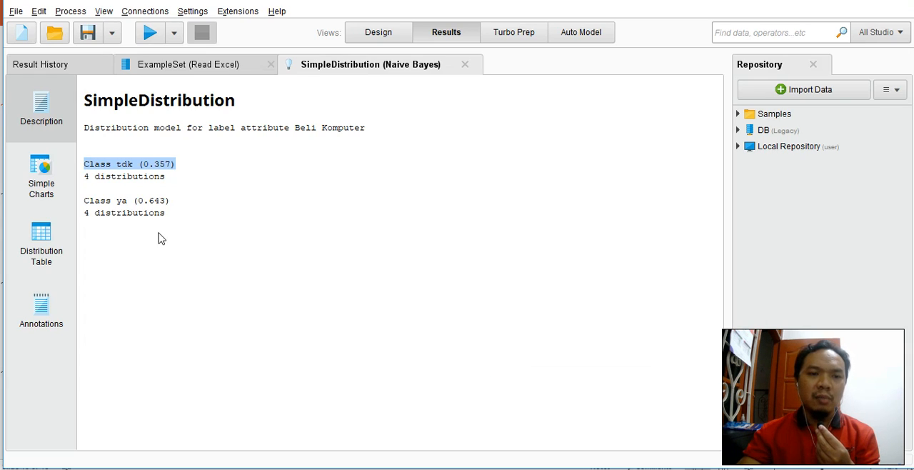
left_click(166, 204)
left_click_drag(176, 206, 83, 206)
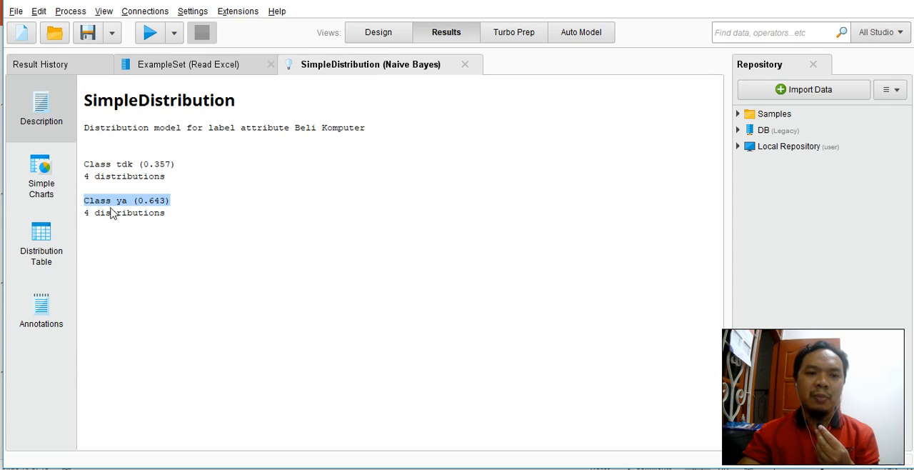
Step: Return to the PowerPoint slide and highlight the full attribute line of new sample X for comparison
left_click(659, 466)
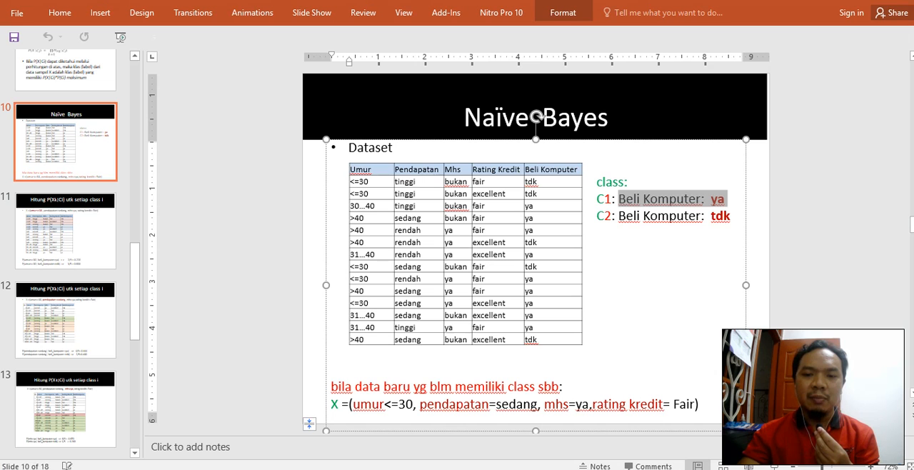
left_click(577, 415)
left_click(593, 402)
left_click_drag(707, 405, 329, 404)
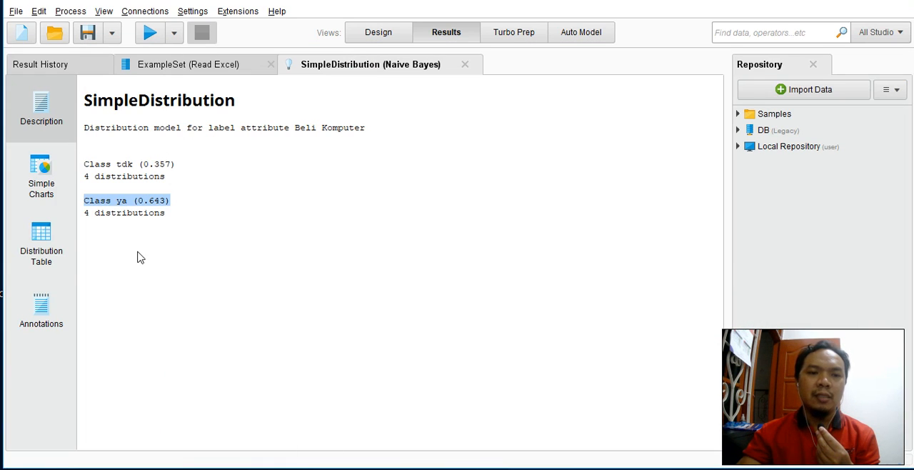
Step: Examine the Naive Bayes model's simple charts for Umur and Pendapatan and its distribution table, then return to the description
left_click(43, 188)
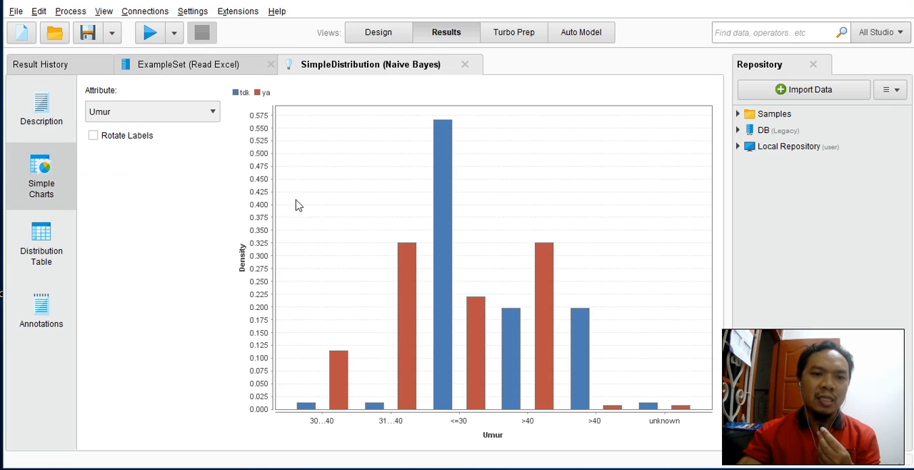
left_click(185, 114)
left_click(156, 140)
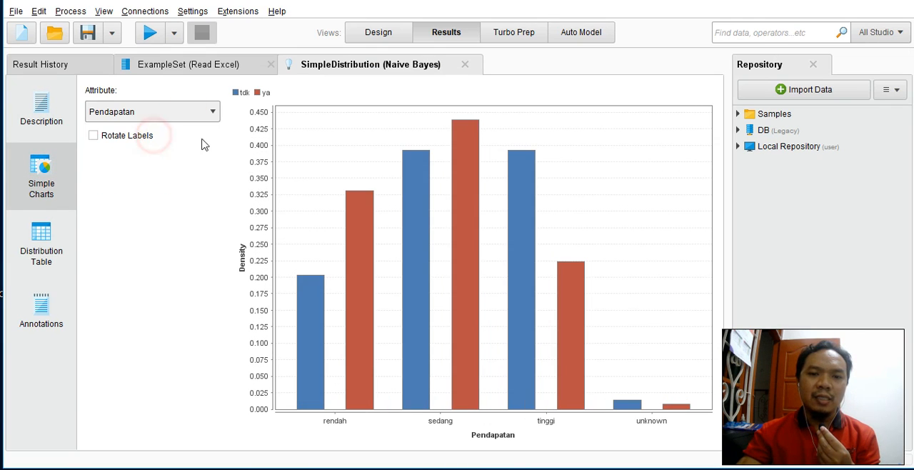
left_click(45, 253)
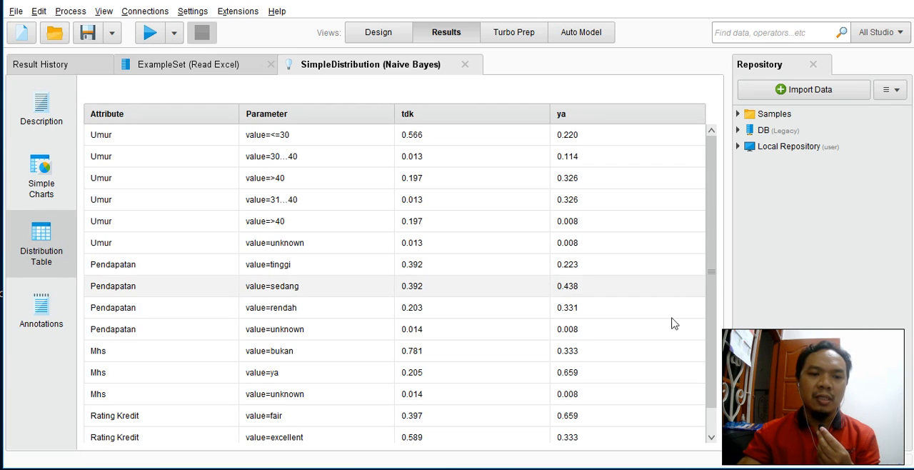
left_click_drag(710, 258, 694, 237)
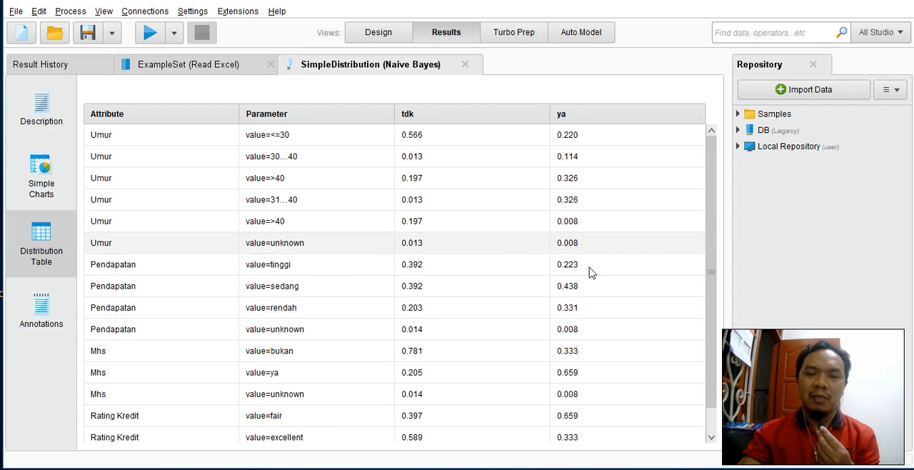
left_click(39, 182)
left_click(53, 120)
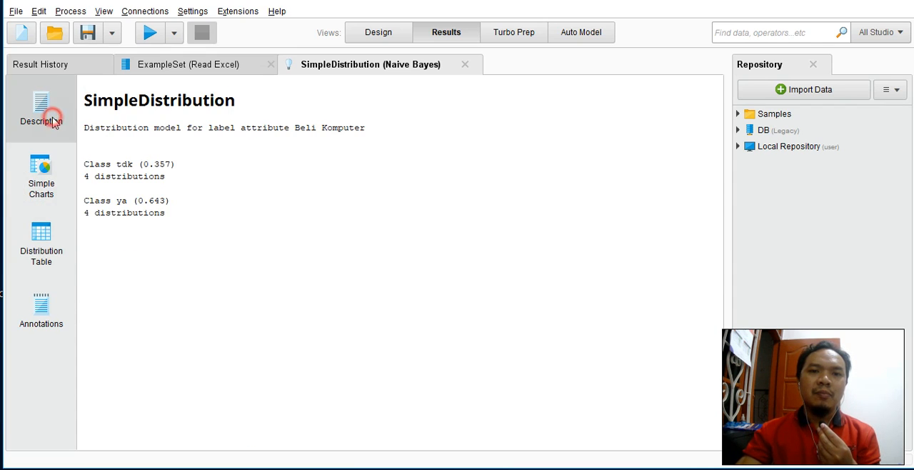
Step: Return to the process design and move the Naive Bayes operator down and closer to Read Excel
left_click(384, 36)
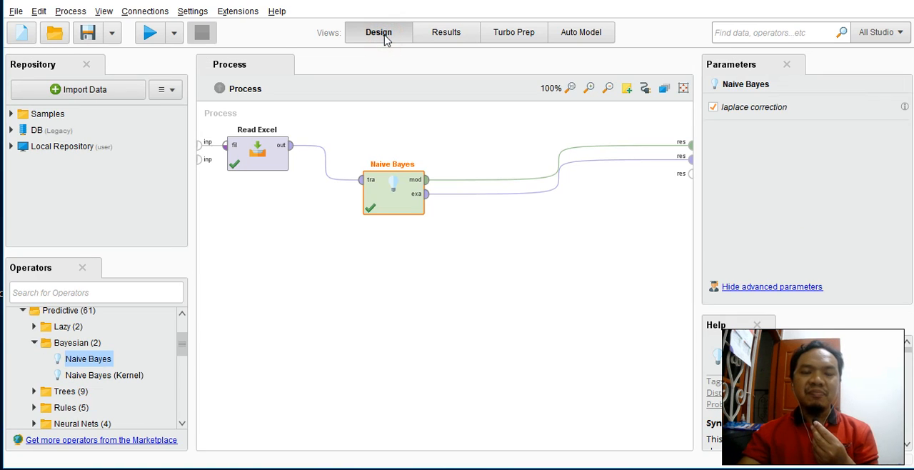
left_click_drag(393, 174, 365, 223)
left_click(435, 306)
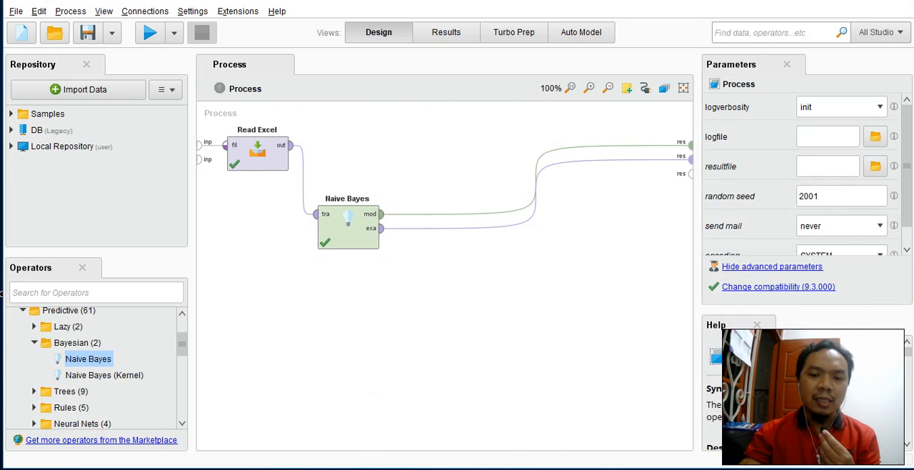
Step: Switch to File Explorer, check the RapidMiner Studio installer versions in the Sofware folder, and return to the RapidMiner process
left_click(612, 469)
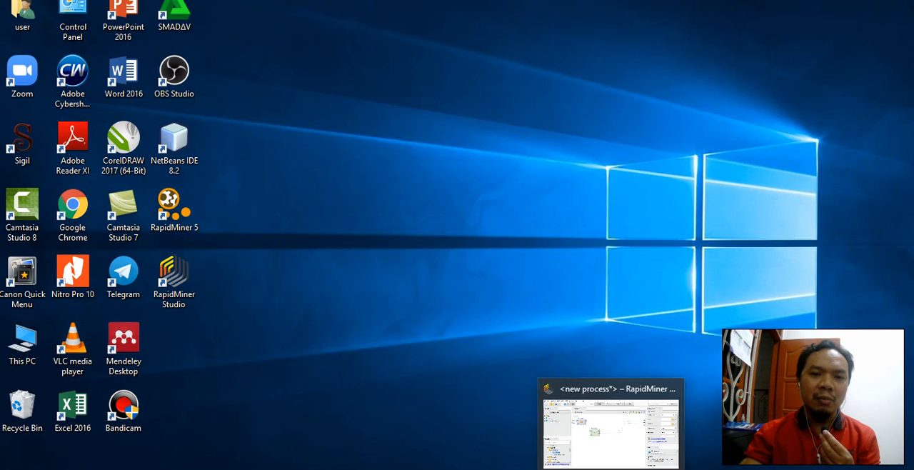
left_click(612, 469)
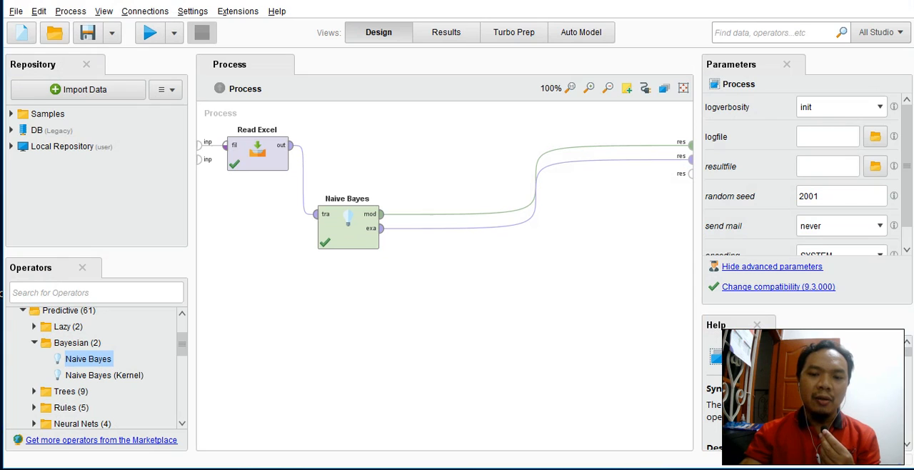
mouse_move(612, 468)
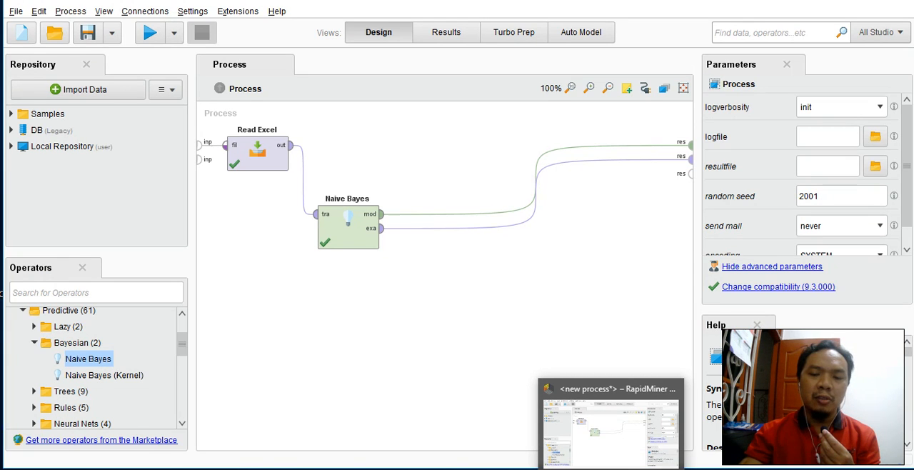
left_click(296, 419)
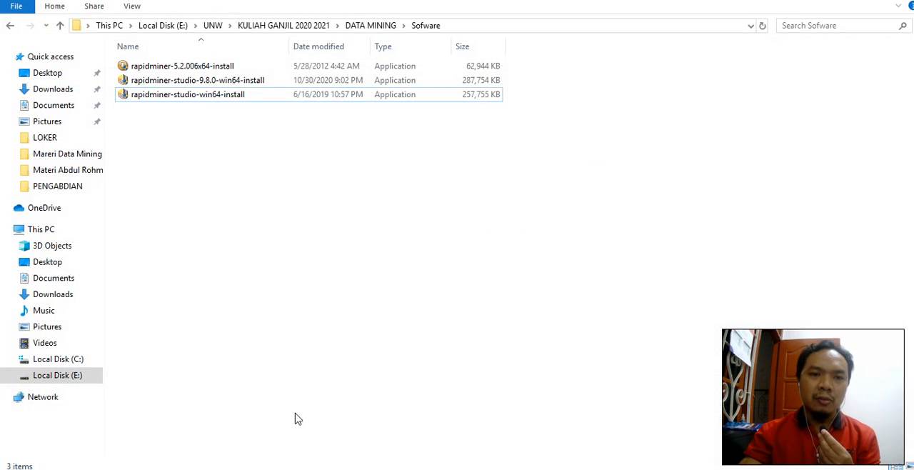
left_click(213, 84)
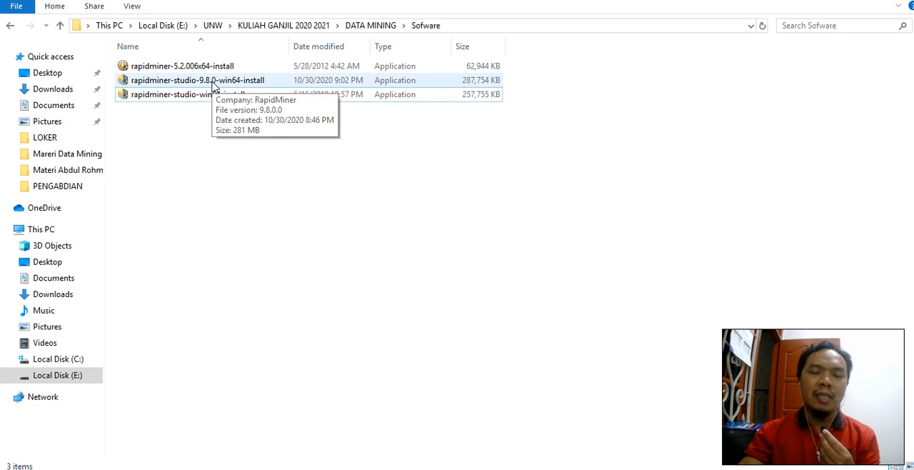
left_click(212, 83)
left_click(216, 95)
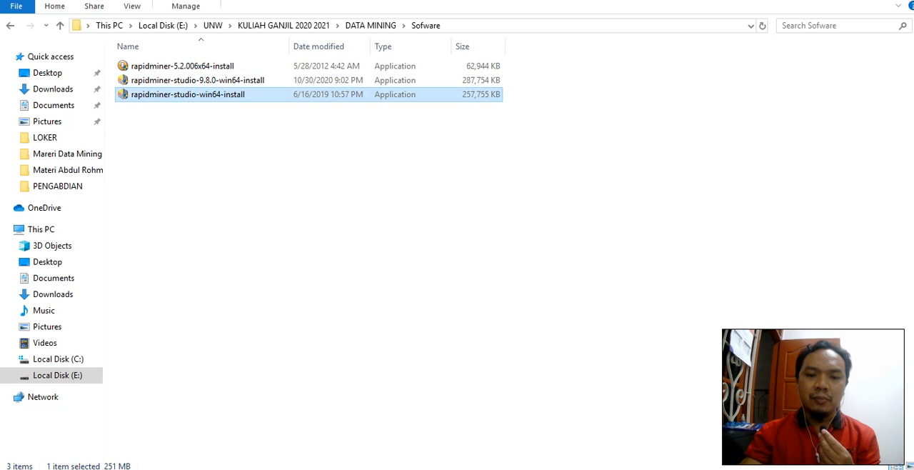
left_click(330, 469)
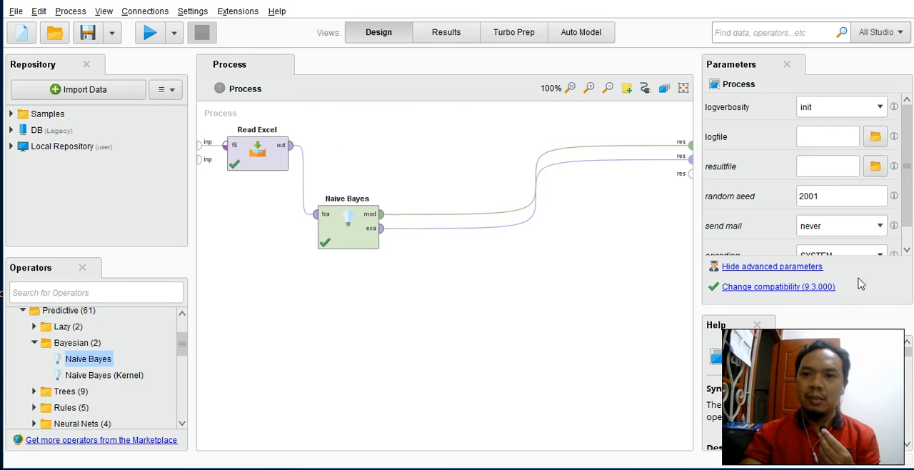